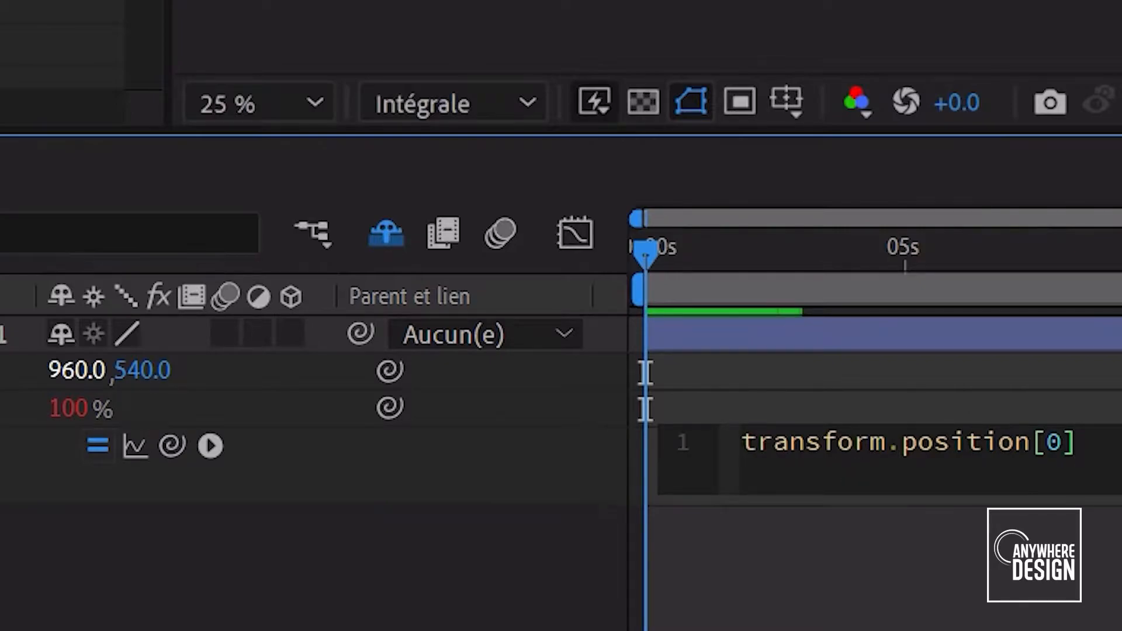
Commit the opacity expression and set the shape layer's X position to 0
{"action": "left_click", "coordinate": [95, 432]}
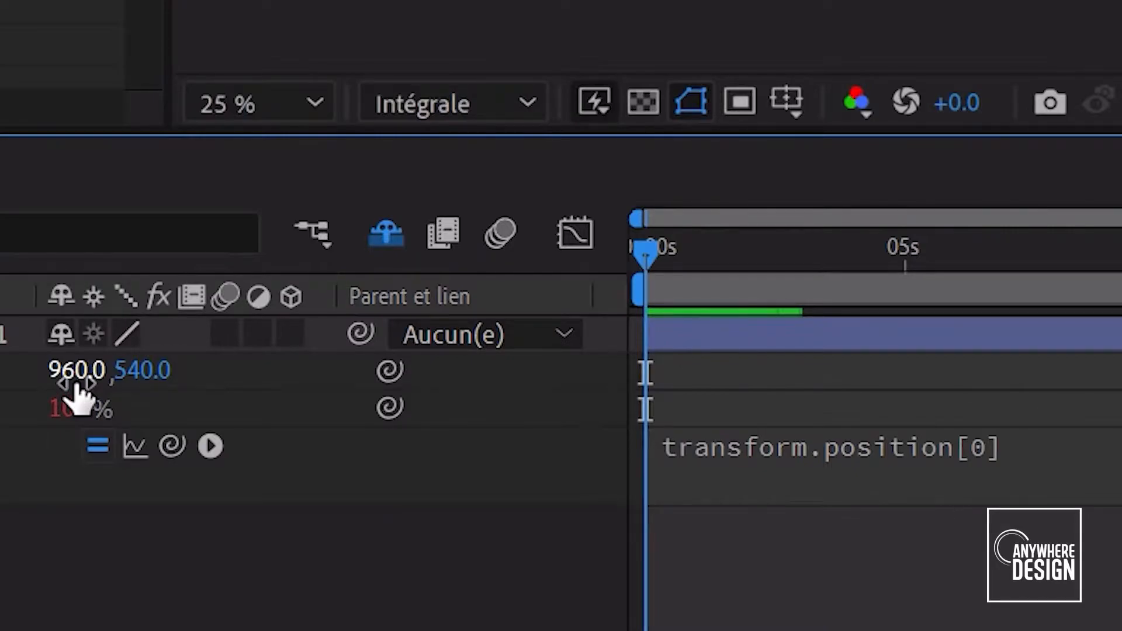
{"action": "left_click", "coordinate": [77, 385]}
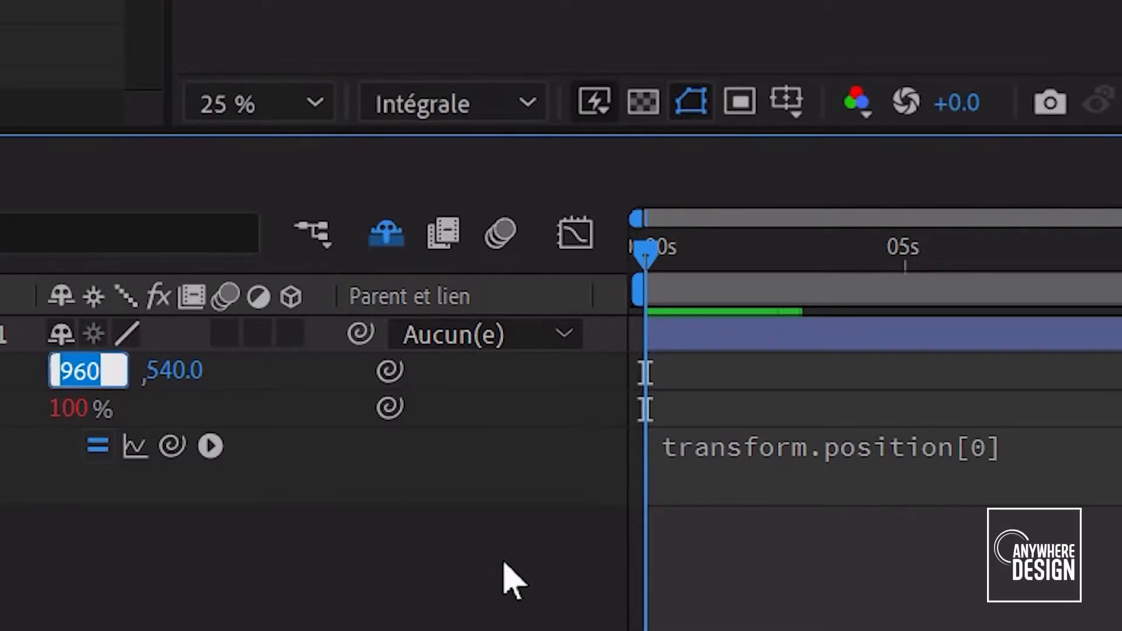
{"action": "type", "text": "0"}
{"action": "key", "text": "Return"}
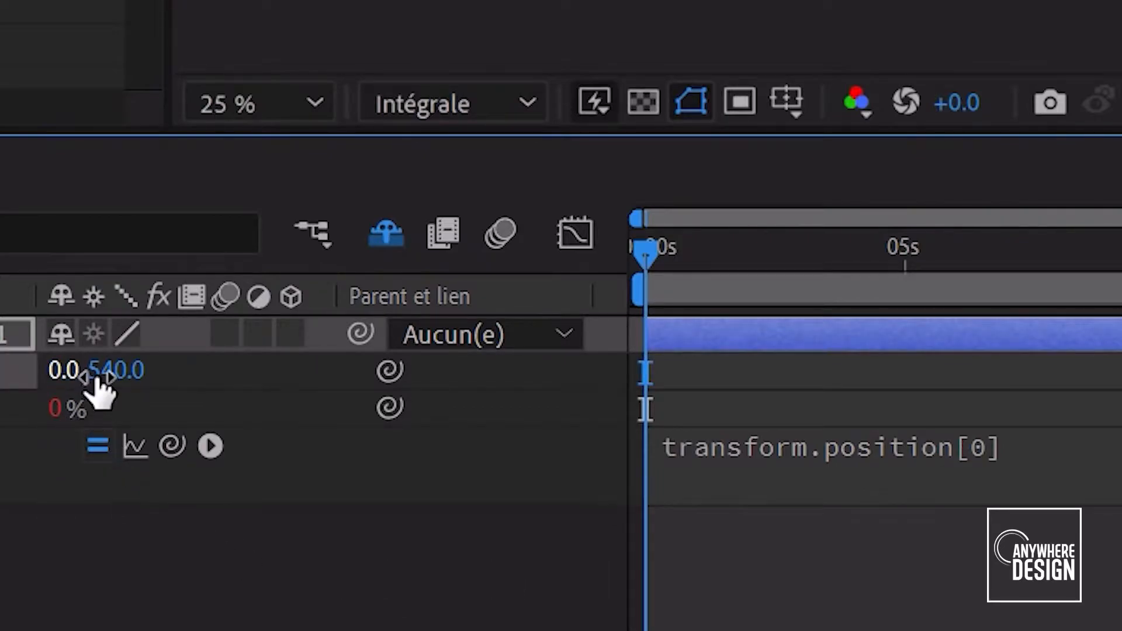
Raise the shape layer's X position in increments of 10 up to 100
{"action": "left_click", "coordinate": [56, 371]}
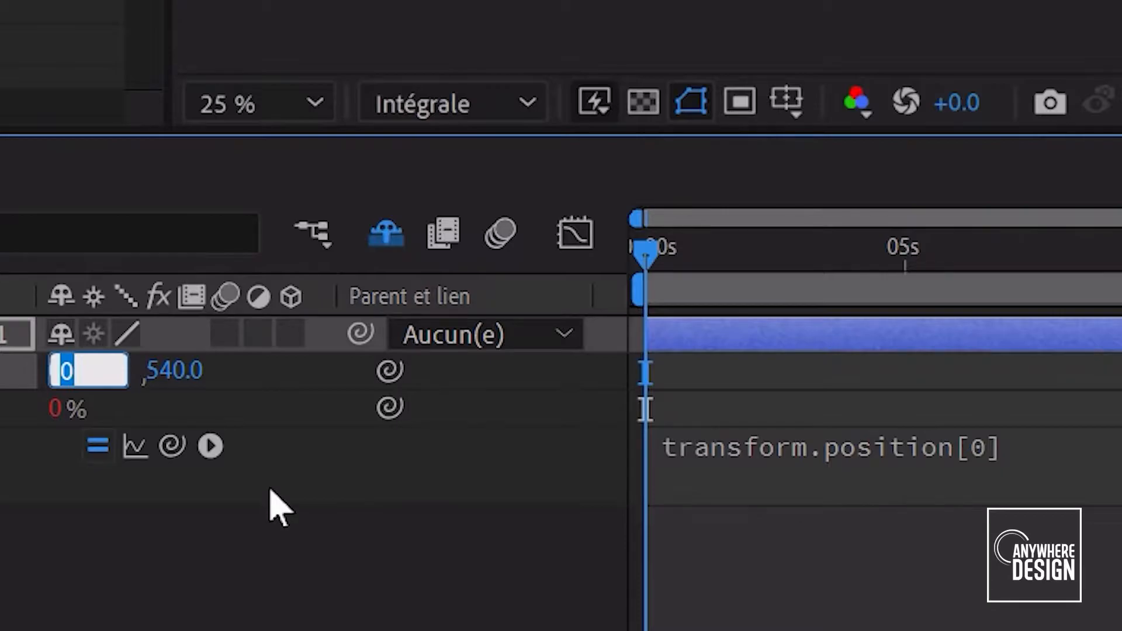
{"action": "key", "text": "shift+Up"}
{"action": "key", "text": "shift+Up"}
{"action": "key", "text": "shift+Up"}
{"action": "key", "text": "shift+Up"}
{"action": "key", "text": "shift+Up"}
{"action": "key", "text": "shift+Up"}
{"action": "key", "text": "shift+Up"}
{"action": "key", "text": "shift+Up"}
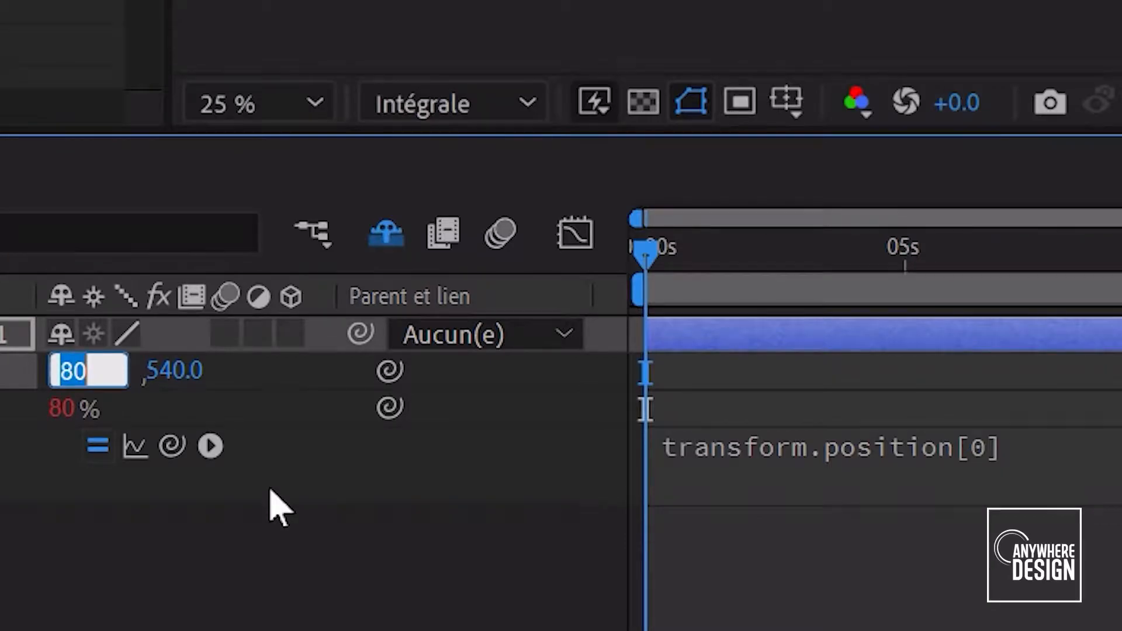
{"action": "key", "text": "shift+Up"}
{"action": "key", "text": "shift+Up"}
{"action": "key", "text": "Return"}
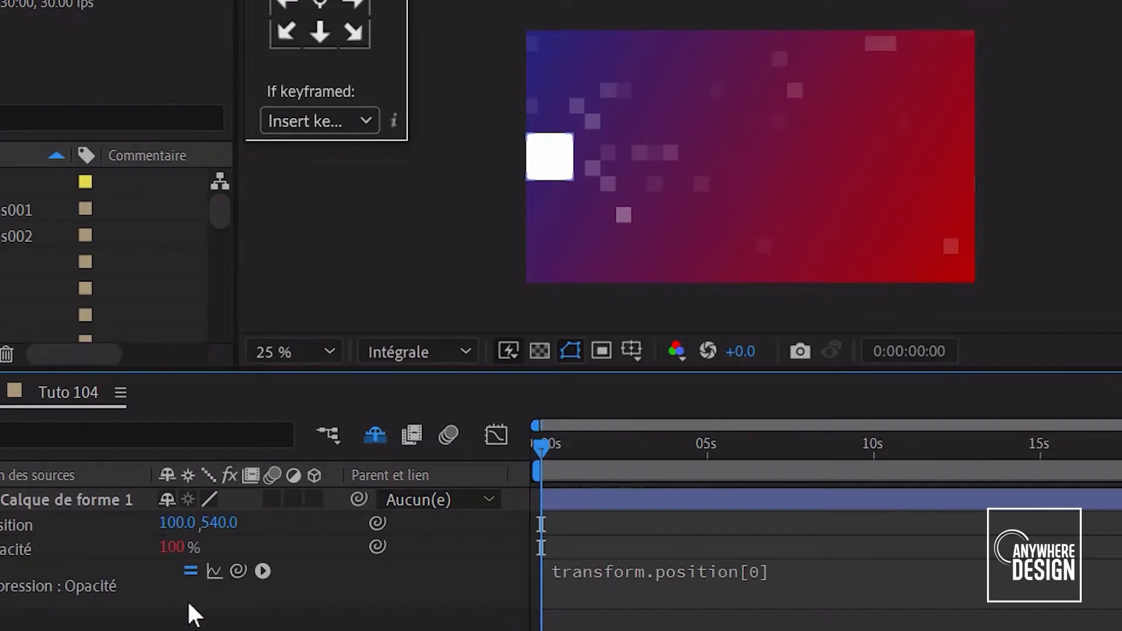
Set the shape layer's X position to 500
{"action": "left_click", "coordinate": [177, 523]}
{"action": "type", "text": "500"}
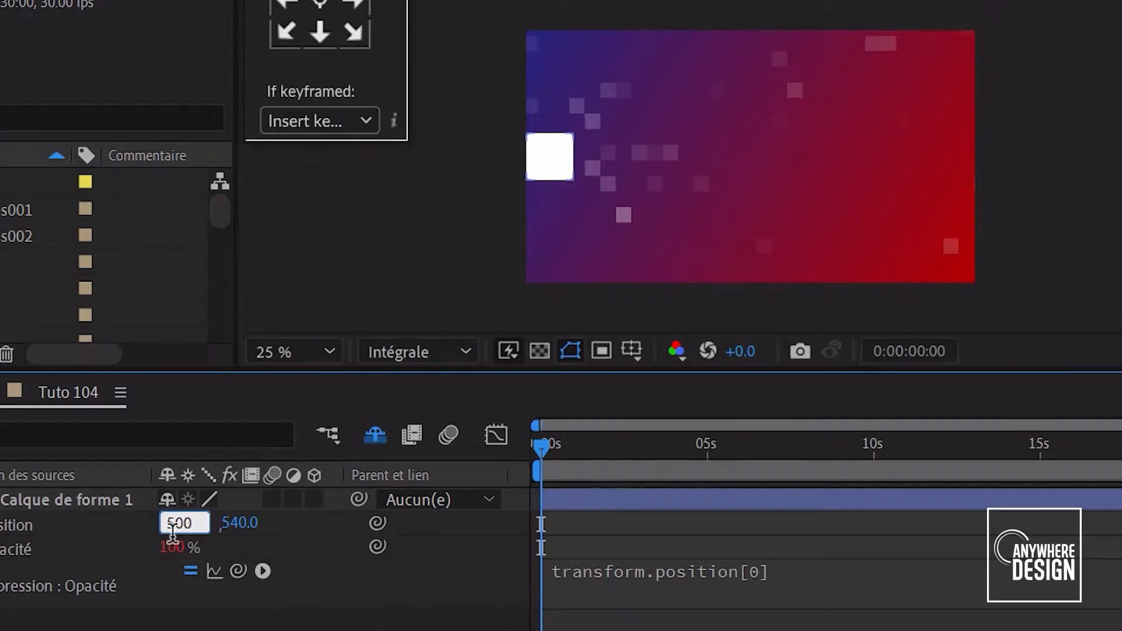
{"action": "left_click", "coordinate": [114, 523]}
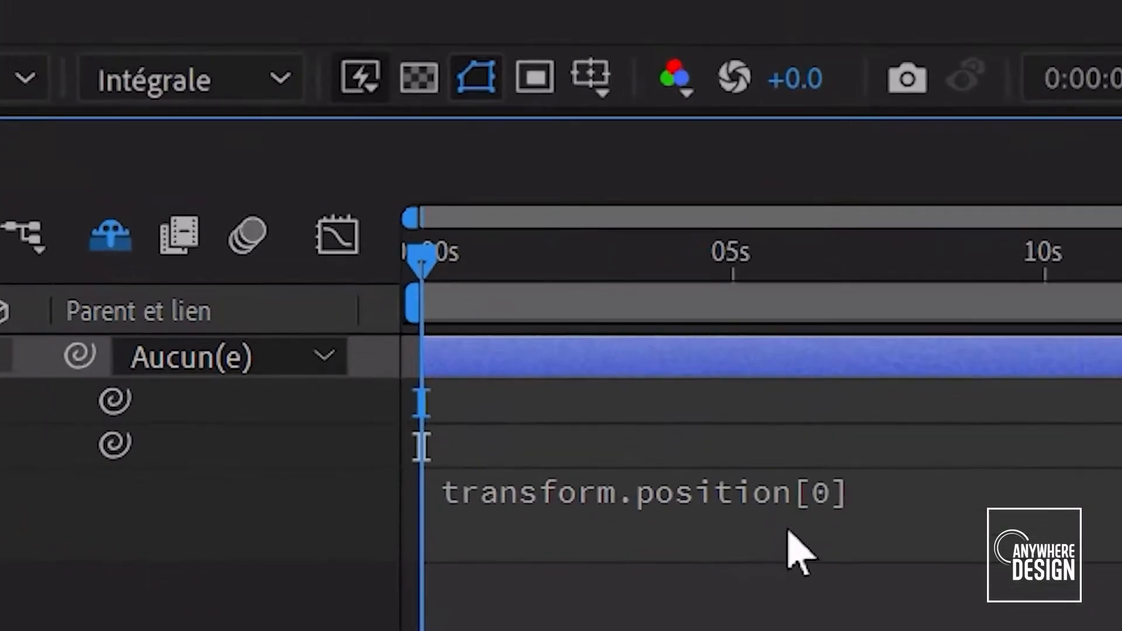
Divide the opacity expression by 5 so it reads transform.position[0] /5
{"action": "left_click", "coordinate": [735, 594]}
{"action": "left_click", "coordinate": [736, 593]}
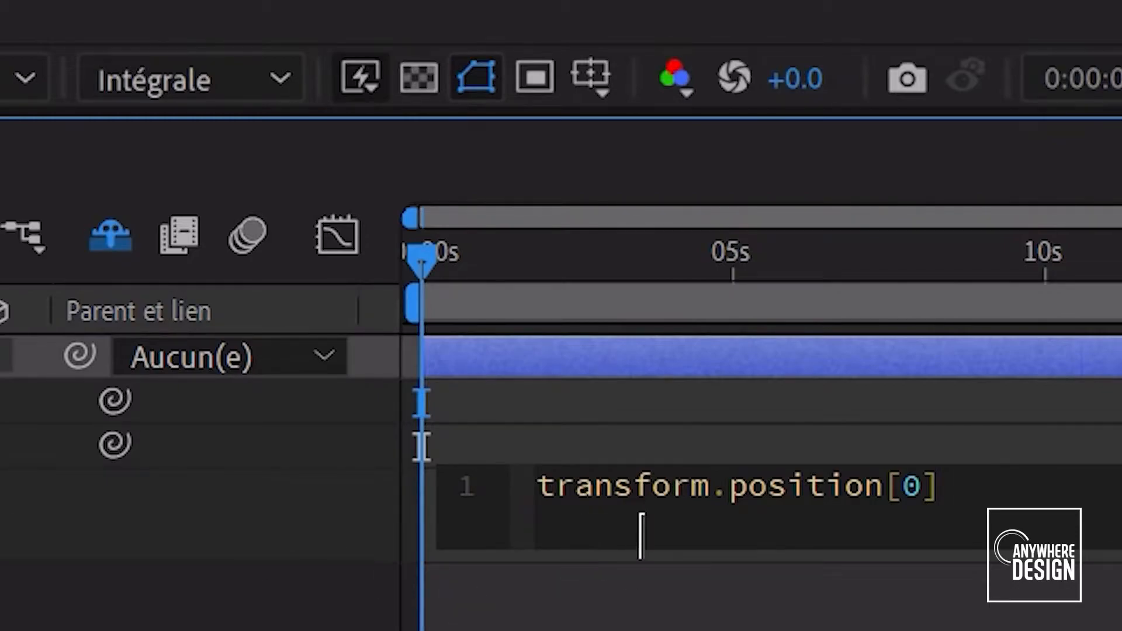
{"action": "type", "text": "/5"}
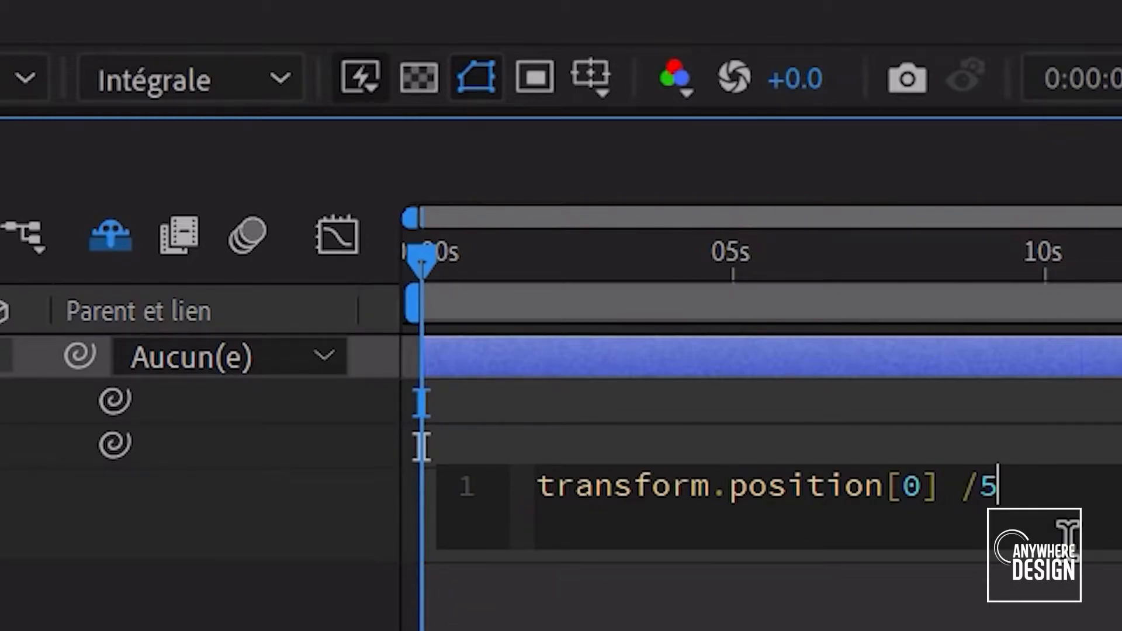
{"action": "left_click", "coordinate": [262, 628]}
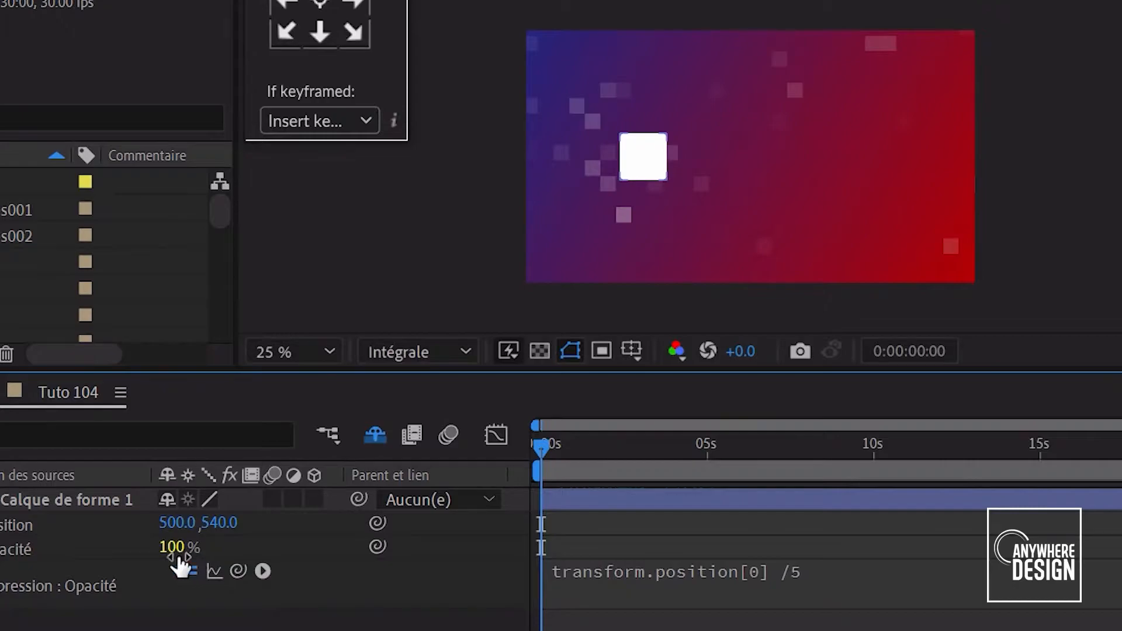
Lower the shape layer's X position in increments of 10 down to 200
{"action": "left_click", "coordinate": [177, 526]}
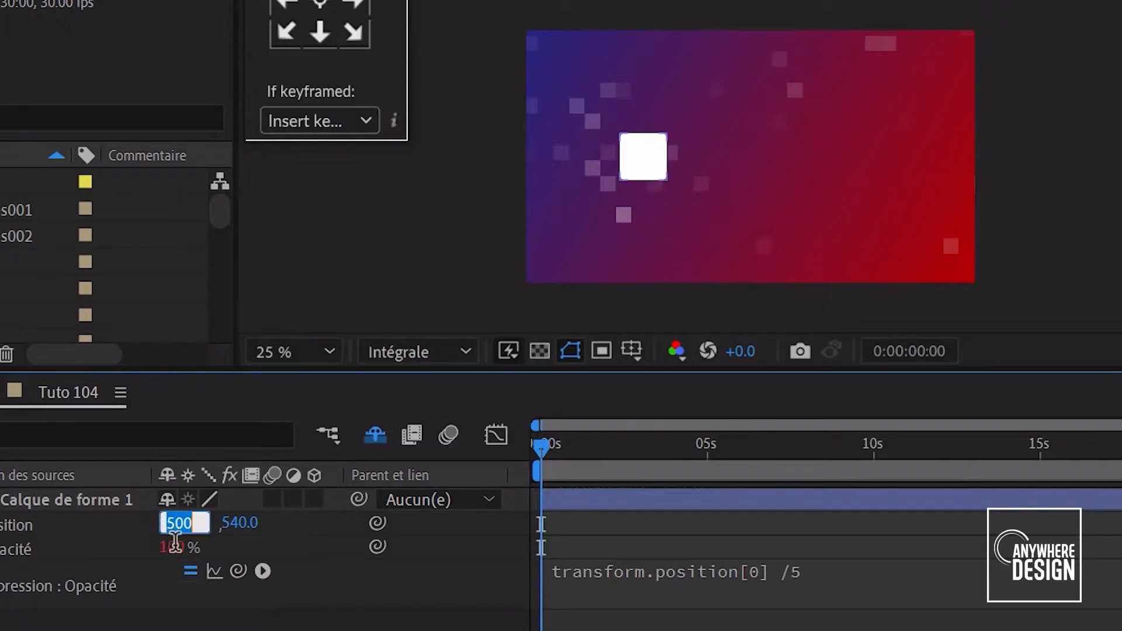
{"action": "key", "text": "shift+Down"}
{"action": "key", "text": "shift+Down"}
{"action": "key", "text": "shift+Down"}
{"action": "key", "text": "shift+Down"}
{"action": "key", "text": "shift+Down"}
{"action": "key", "text": "shift+Down"}
{"action": "key", "text": "shift+Down"}
{"action": "key", "text": "shift+Down"}
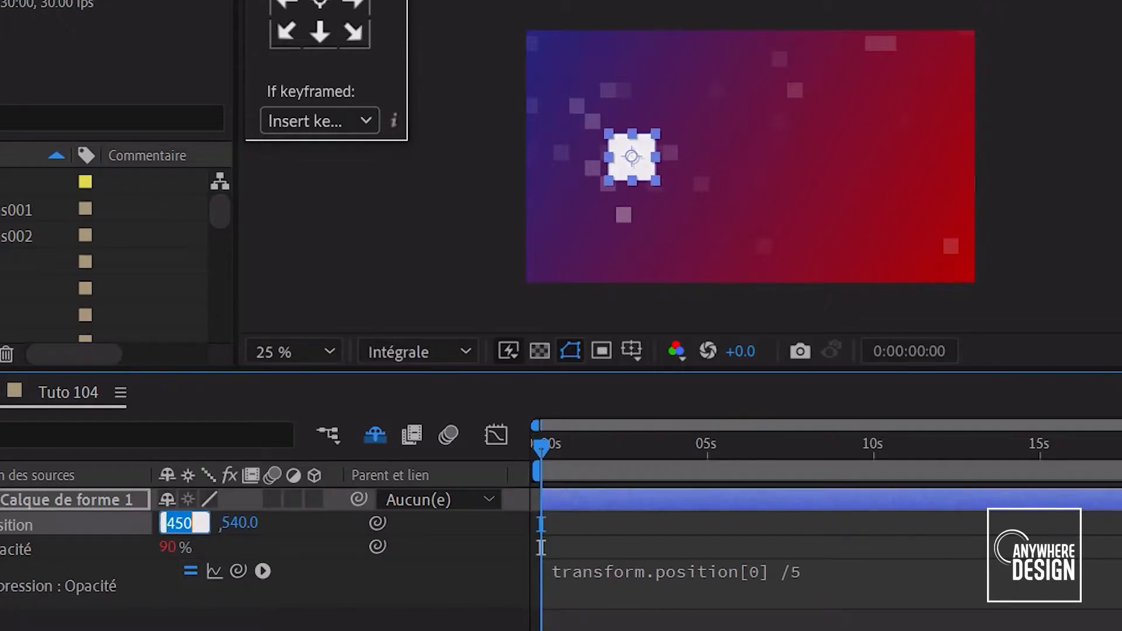
{"action": "key", "text": "shift+Down"}
{"action": "key", "text": "shift+Down"}
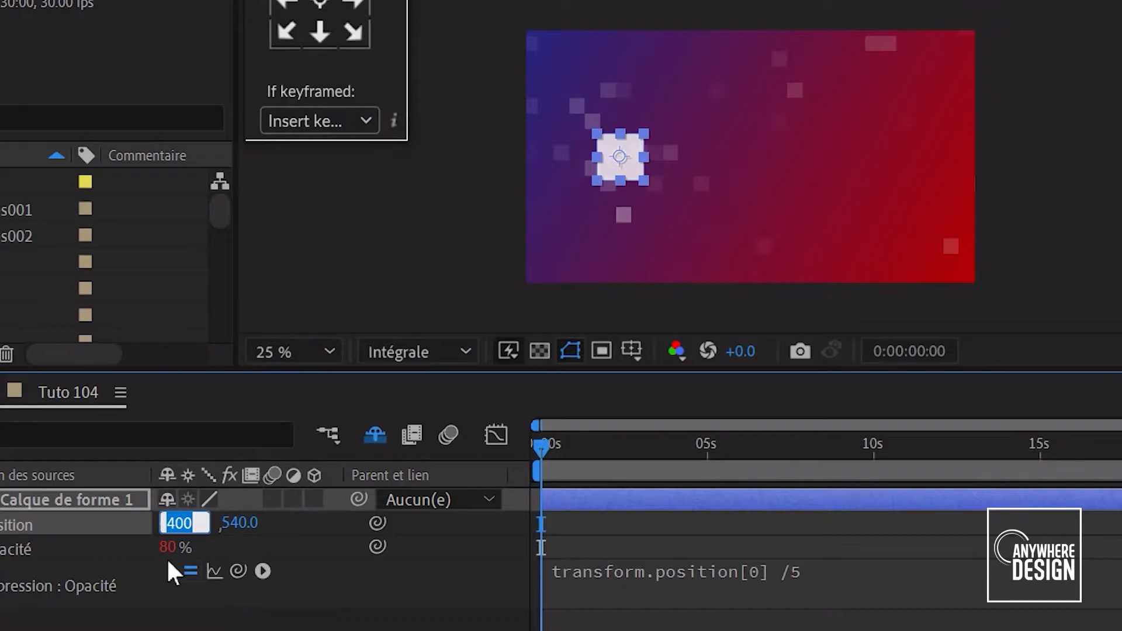
{"action": "key", "text": "shift+Down"}
{"action": "key", "text": "shift+Down"}
{"action": "key", "text": "shift+Down"}
{"action": "key", "text": "shift+Down"}
{"action": "key", "text": "shift+Down"}
{"action": "key", "text": "shift+Down"}
{"action": "key", "text": "shift+Down"}
{"action": "key", "text": "shift+Down"}
{"action": "key", "text": "shift+Down"}
{"action": "key", "text": "shift+Down"}
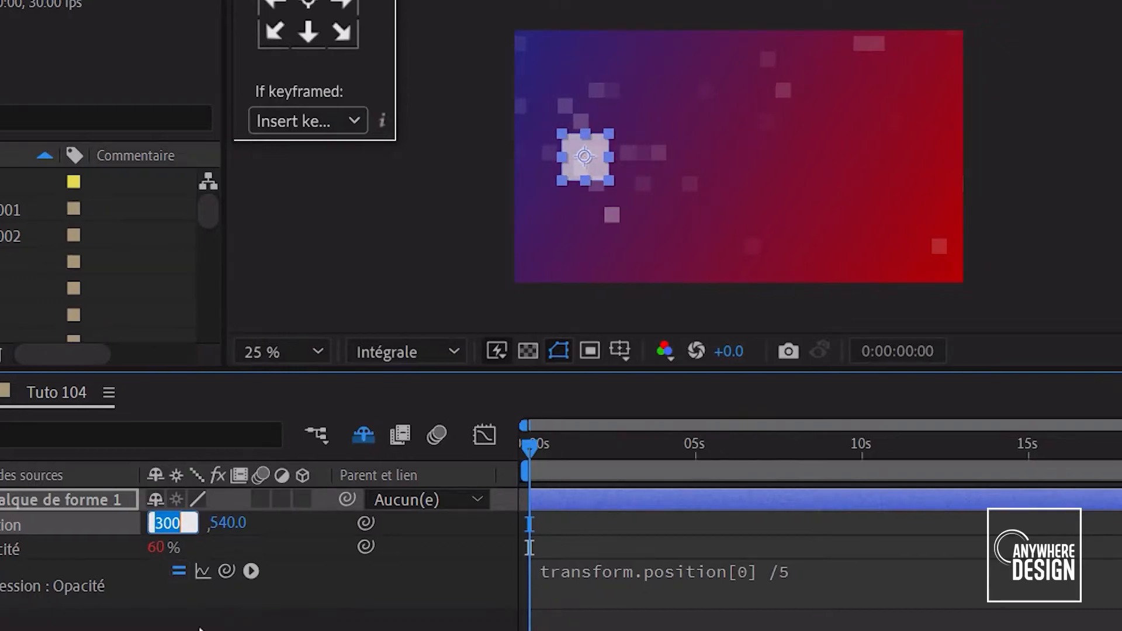
{"action": "key", "text": "shift+Down"}
{"action": "key", "text": "shift+Down"}
{"action": "key", "text": "shift+Down"}
{"action": "key", "text": "shift+Down"}
{"action": "key", "text": "shift+Down"}
{"action": "key", "text": "shift+Down"}
{"action": "key", "text": "shift+Down"}
{"action": "key", "text": "shift+Down"}
{"action": "key", "text": "shift+Down"}
{"action": "key", "text": "shift+Down"}
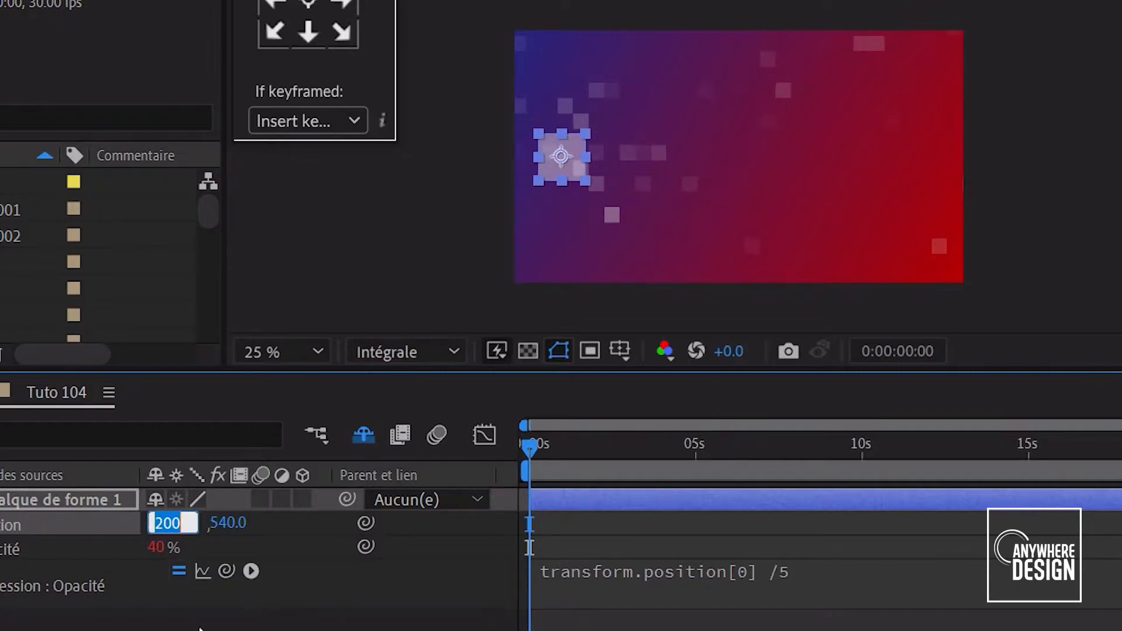
{"action": "left_click", "coordinate": [240, 615]}
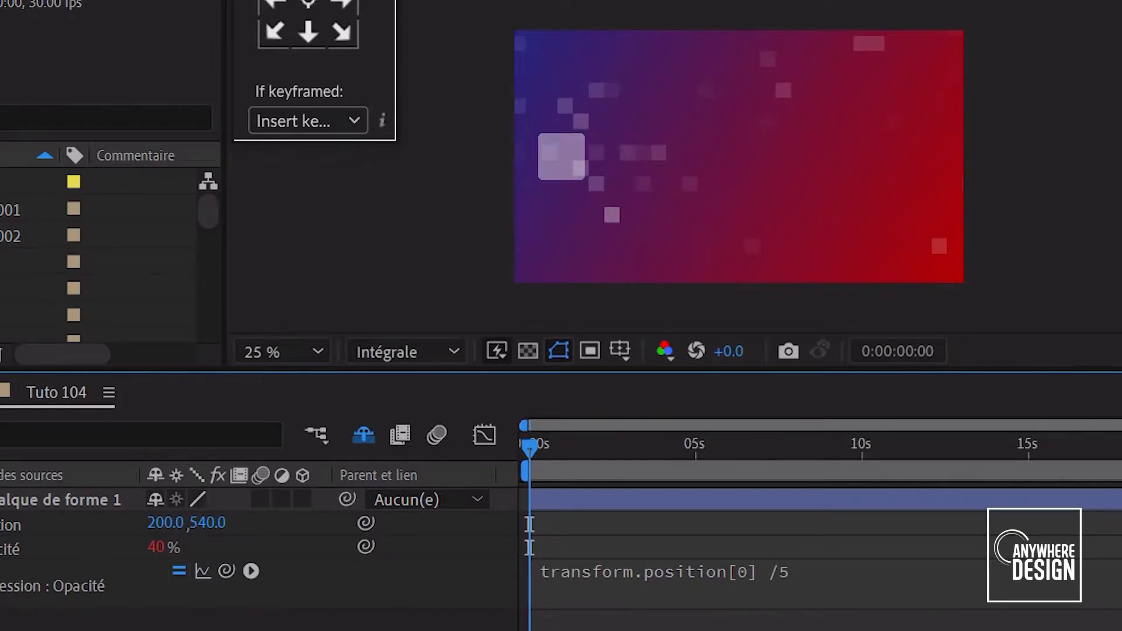
Remove the /5 from the opacity expression and store transform.position[0] in a variable named xPos, ending the line with a semicolon
{"action": "left_click", "coordinate": [786, 573]}
{"action": "key", "text": "BackSpace"}
{"action": "key", "text": "BackSpace"}
{"action": "key", "text": "BackSpace"}
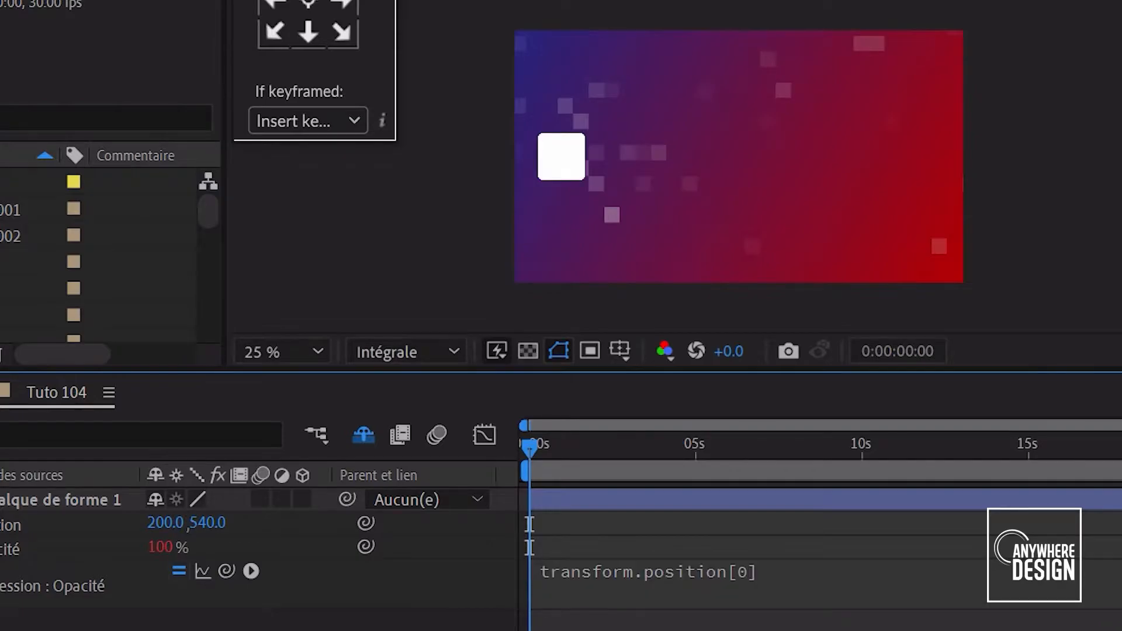
{"action": "left_click", "coordinate": [611, 579]}
{"action": "type", "text": "var xPos ="}
{"action": "key", "text": "End"}
{"action": "type", "text": ";"}
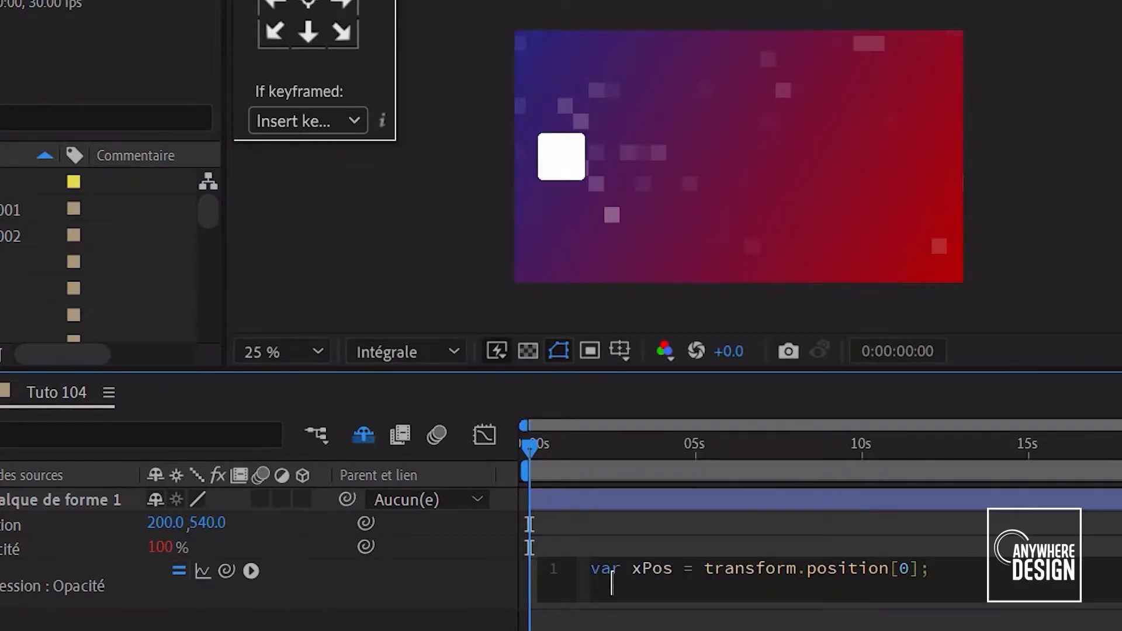
Add a second line to the opacity expression, linear(xPos,0,1920,0,100), mapping the X position to an opacity range
{"action": "key", "text": "Return"}
{"action": "type", "text": "linear(xPos"}
{"action": "type", "text": ",0,1920"}
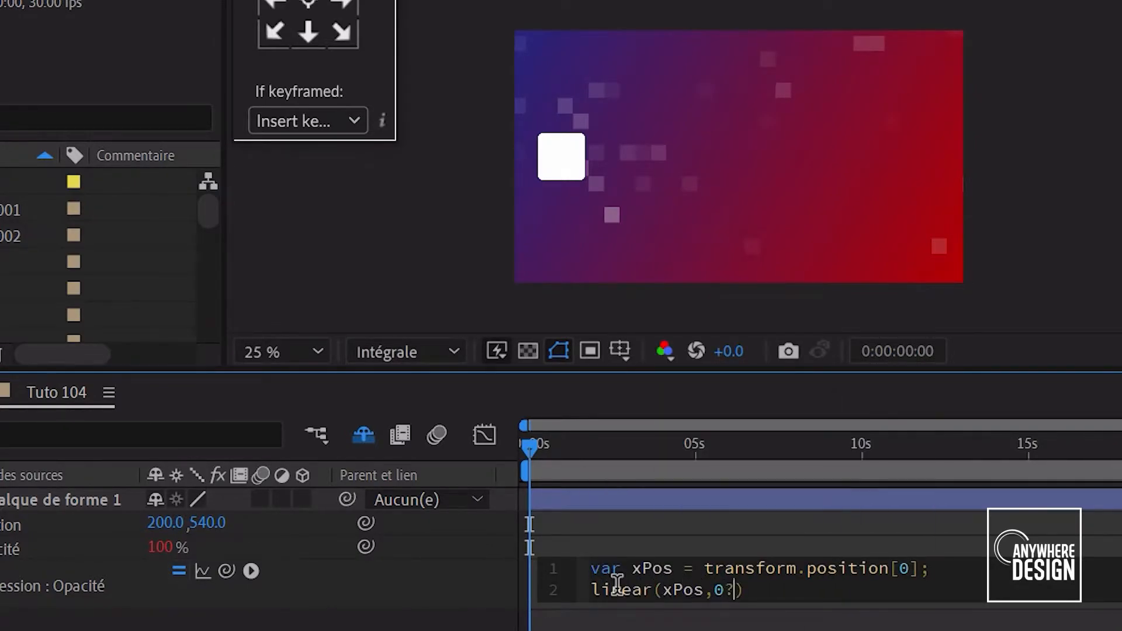
{"action": "type", "text": ",0,100"}
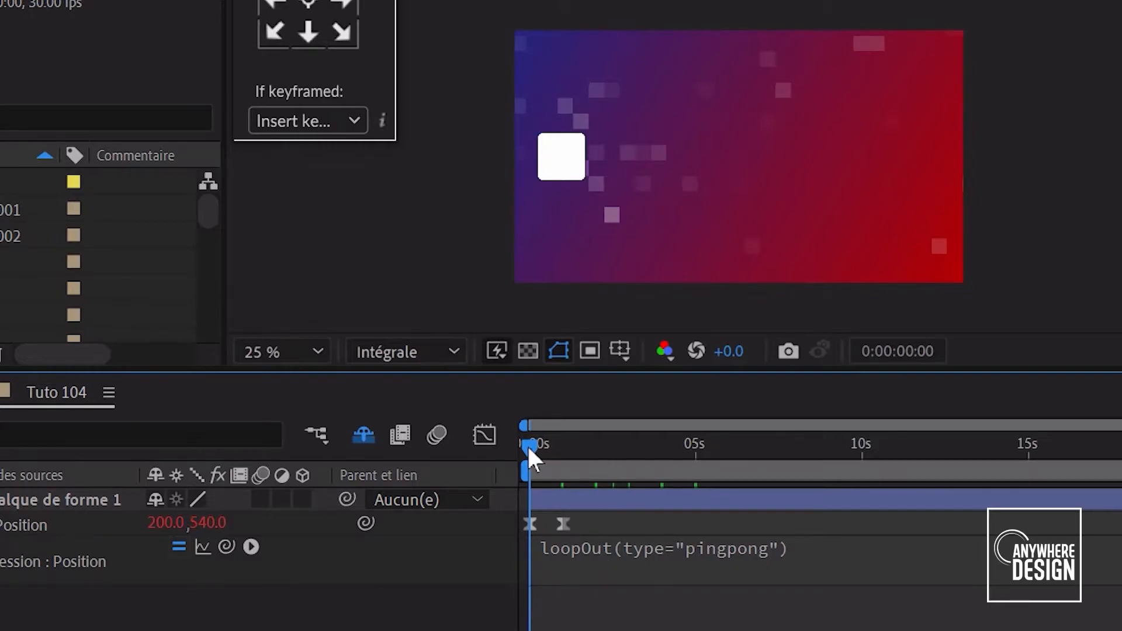
Preview the looping pingpong position animation from the start of the composition
{"action": "left_click_drag", "start_coordinate": [528, 444], "coordinate": [474, 461]}
{"action": "key", "text": "space"}
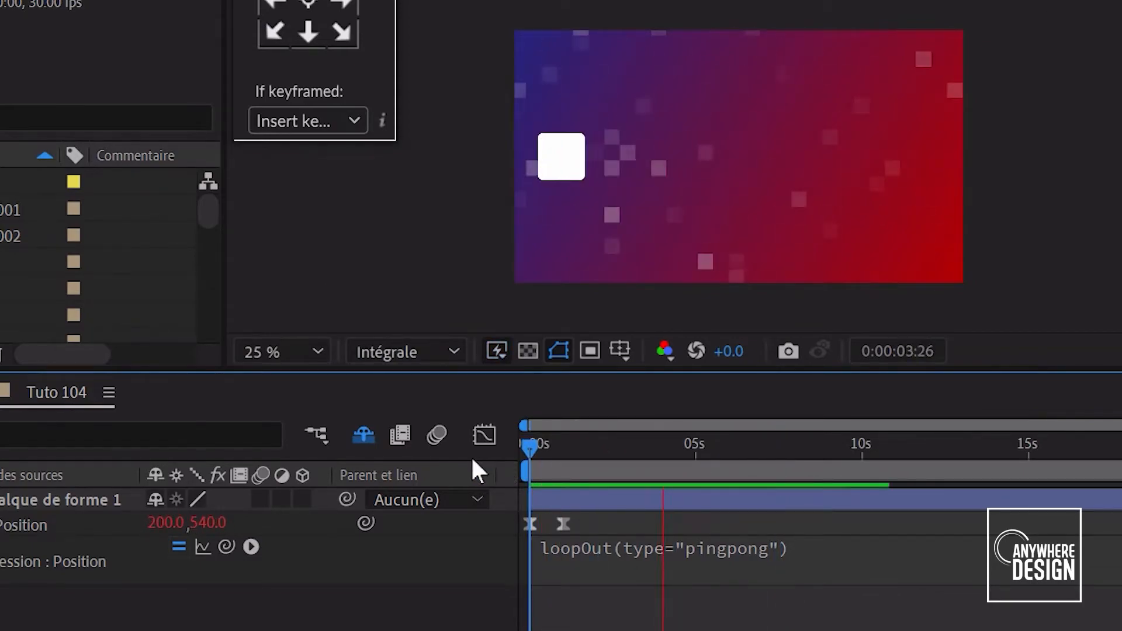
{"action": "key", "text": "space"}
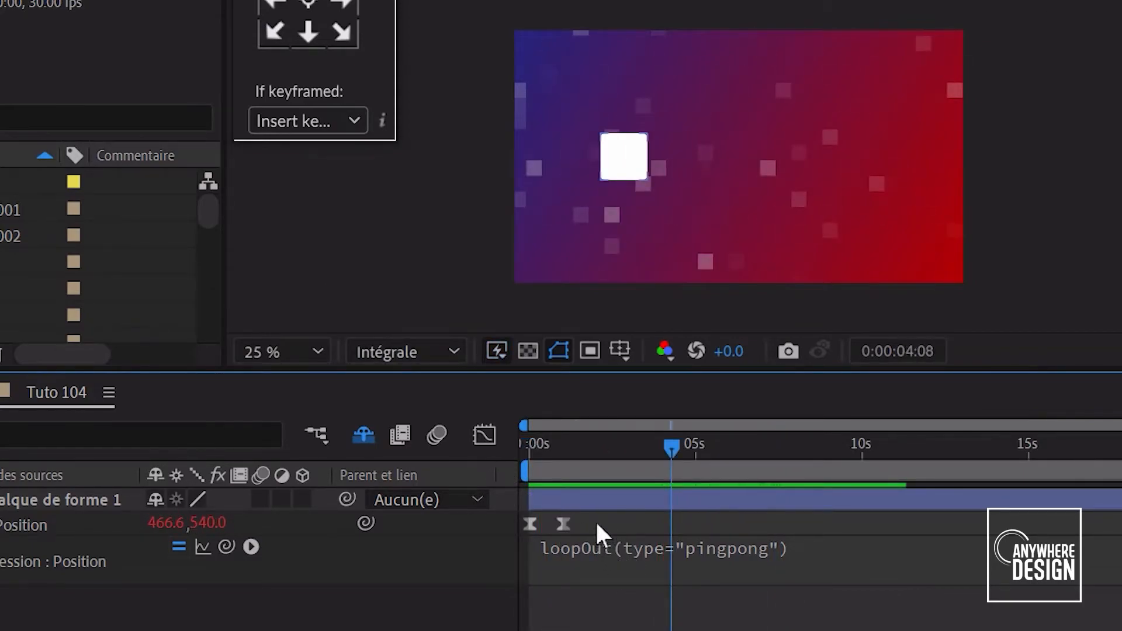
Select both Position keyframes and display the post-expression curve of the loopOut animation in the Graph Editor
{"action": "left_click_drag", "start_coordinate": [595, 520], "coordinate": [520, 540]}
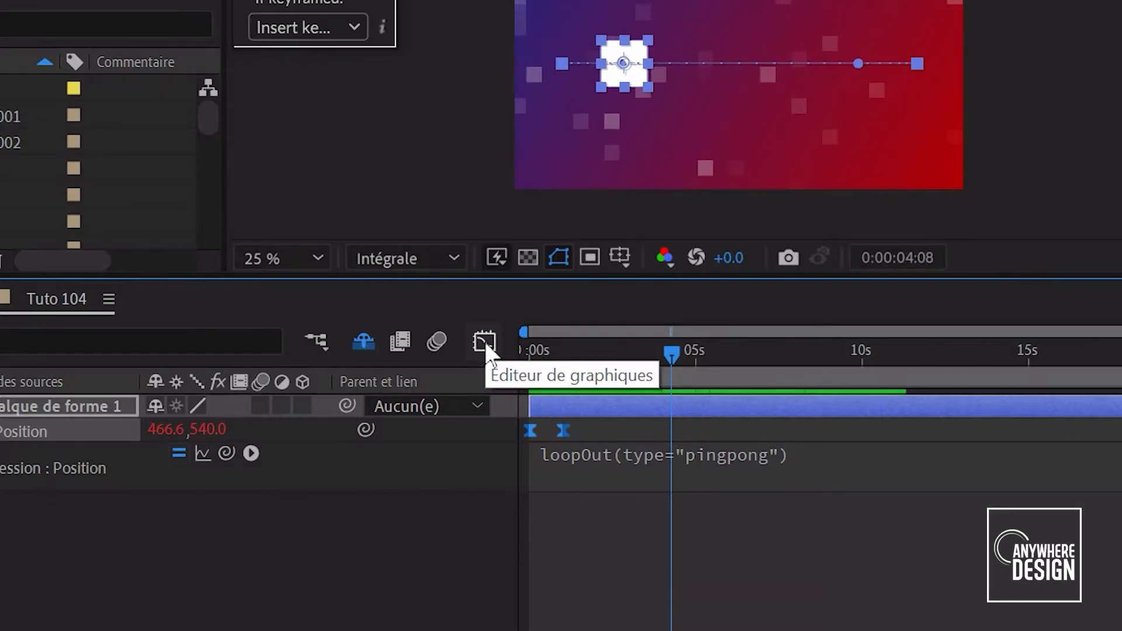
{"action": "left_click", "coordinate": [485, 342]}
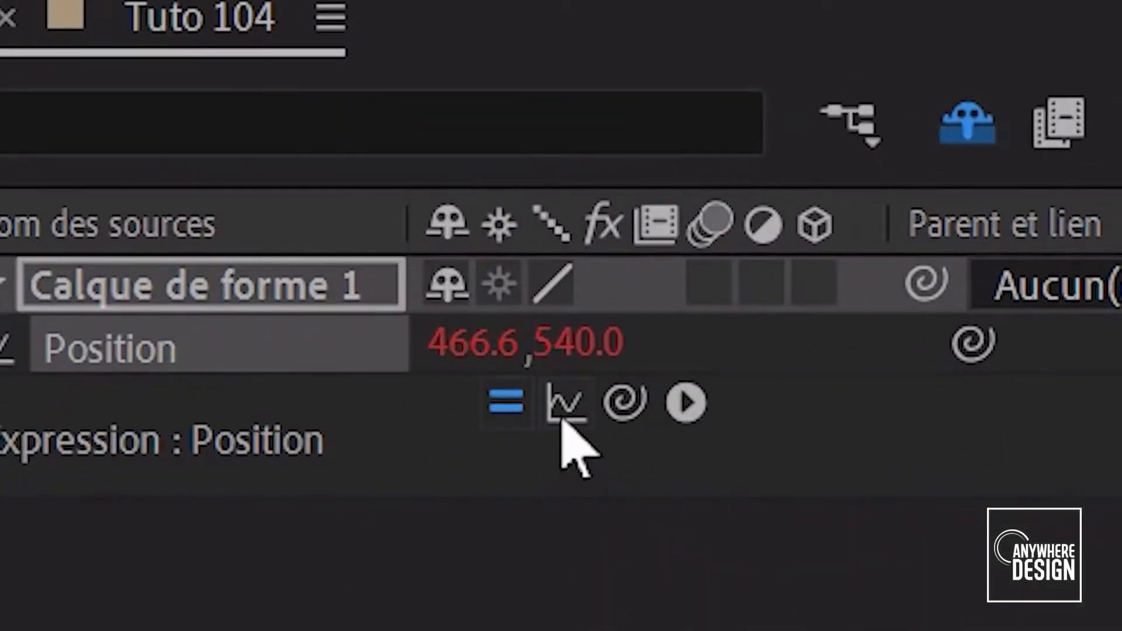
{"action": "left_click", "coordinate": [565, 416]}
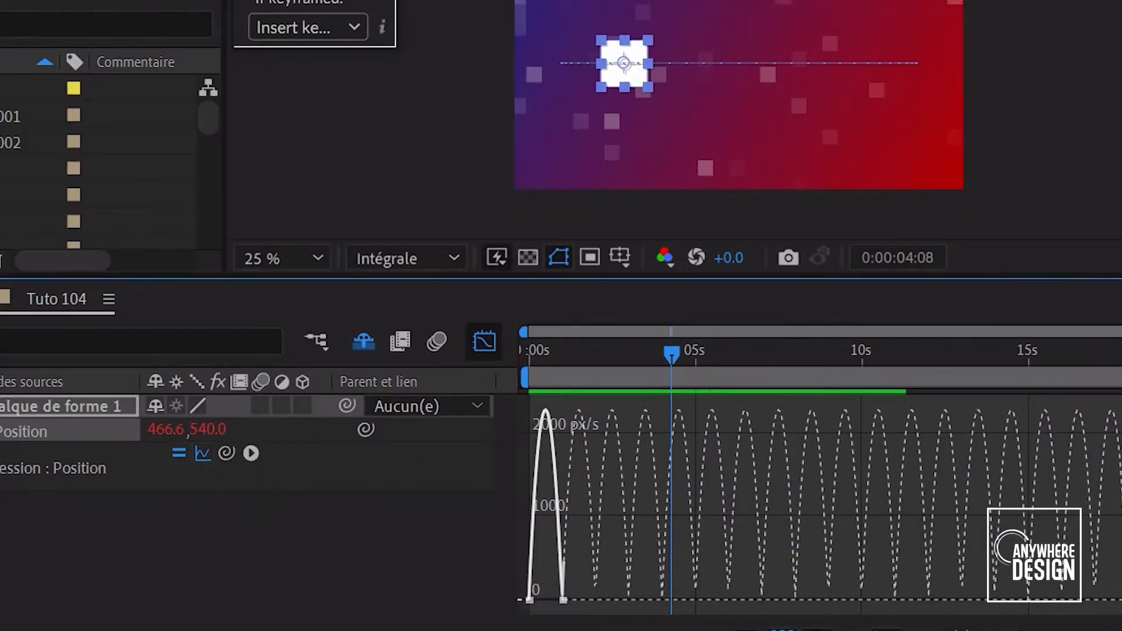
{"action": "key", "text": "equal"}
{"action": "key", "text": "equal"}
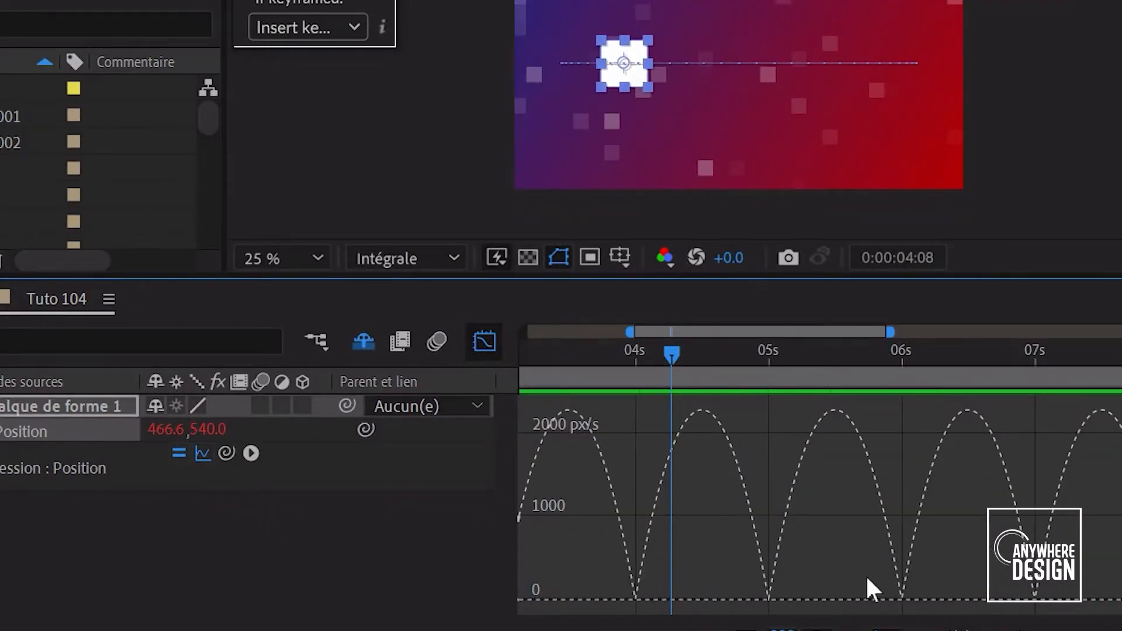
{"action": "left_click_drag", "start_coordinate": [677, 364], "coordinate": [824, 384]}
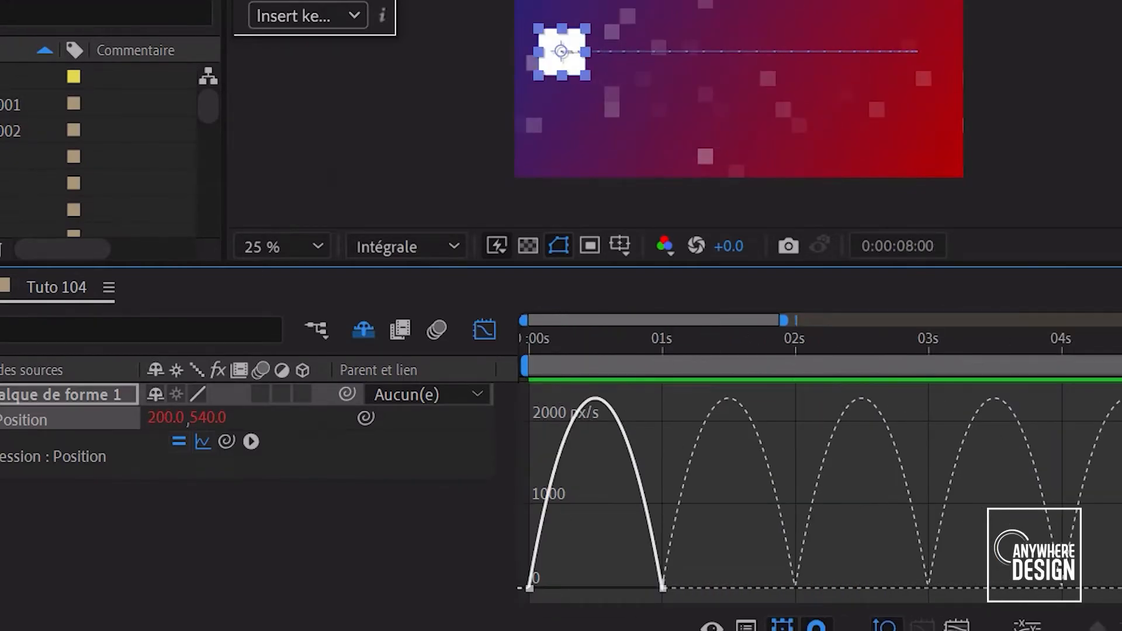
Lengthen the second Position keyframe's incoming speed handle toward the first keyframe and preview the looped motion
{"action": "left_click_drag", "start_coordinate": [713, 553], "coordinate": [626, 596]}
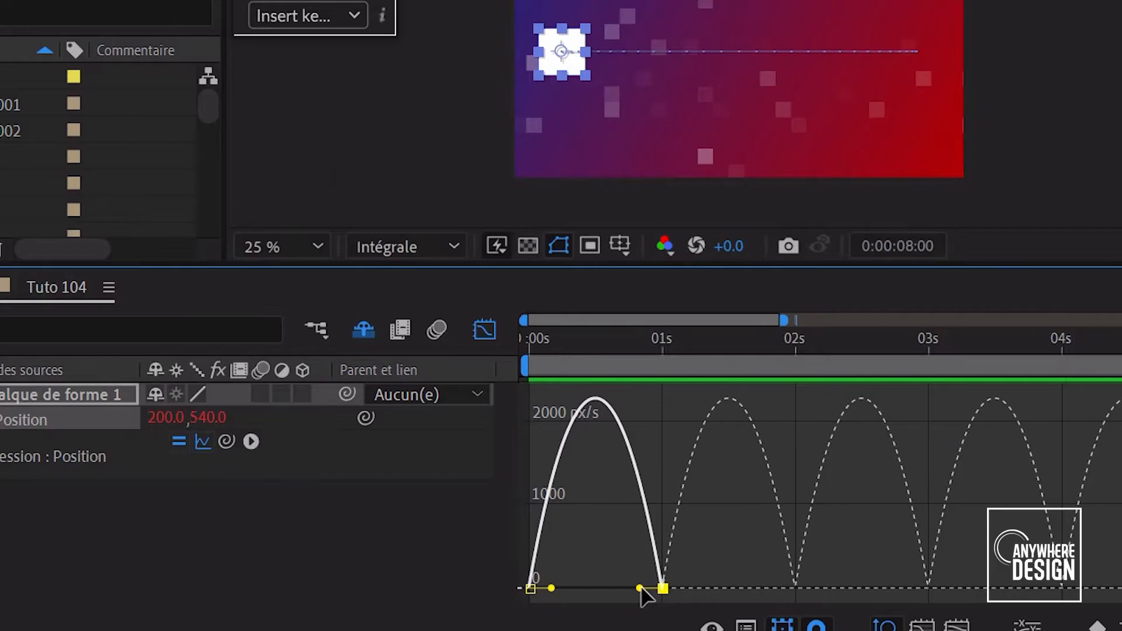
{"action": "left_click_drag", "start_coordinate": [638, 597], "coordinate": [564, 587]}
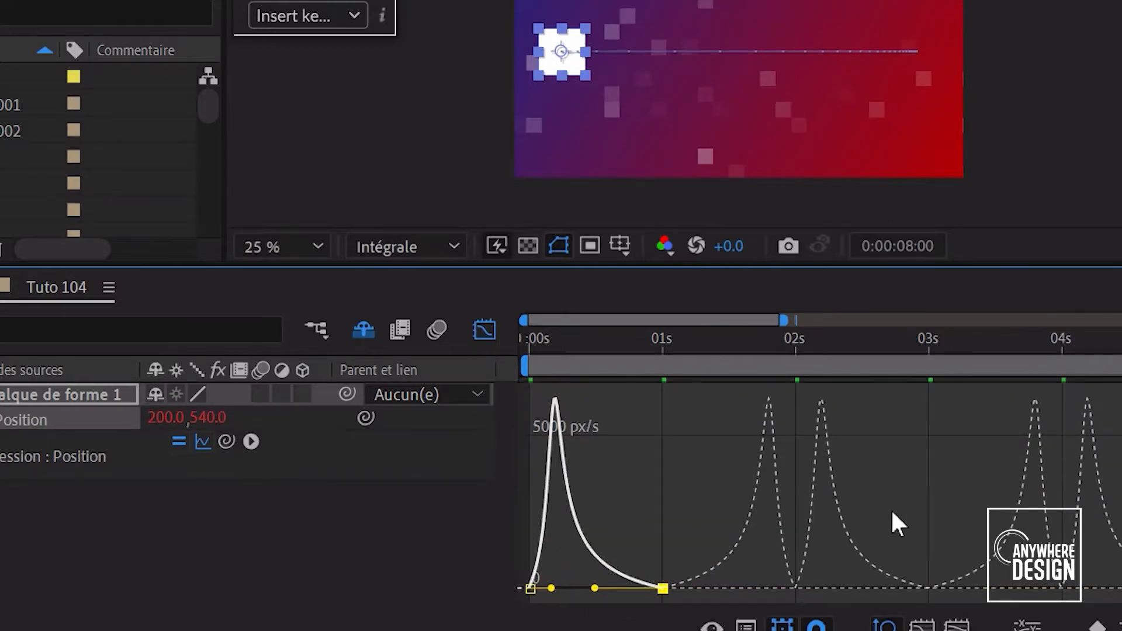
{"action": "key", "text": "space"}
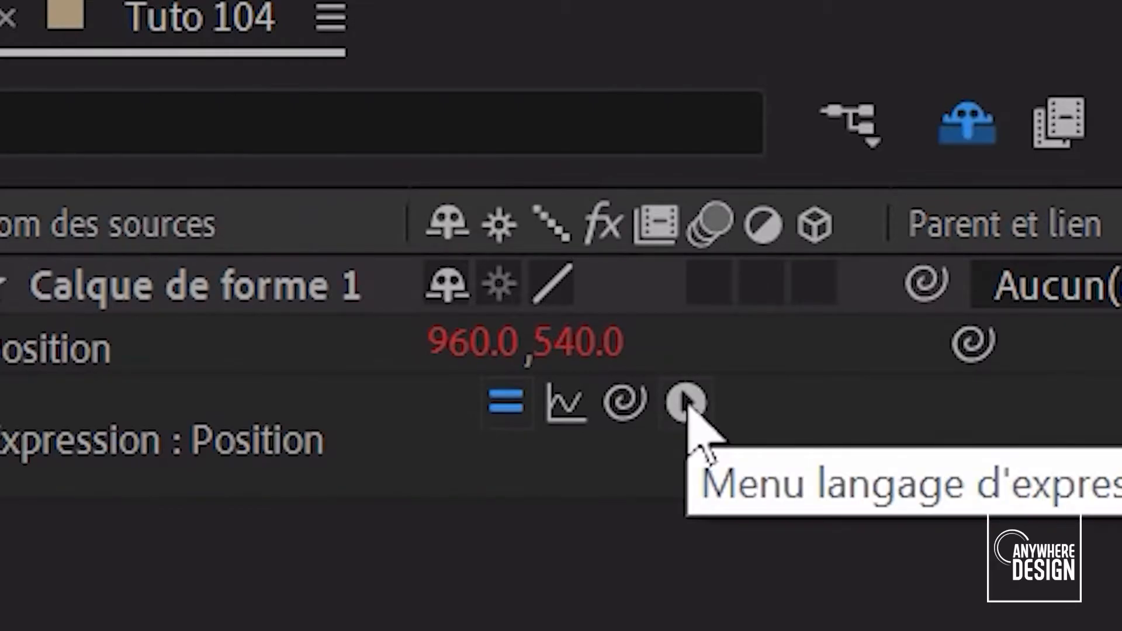
Replace the Position expression with the predefined wiggle(freq, amp, octaves = 1, amp_mult = .5, t = time) function from the Property expressions
{"action": "left_click", "coordinate": [687, 403]}
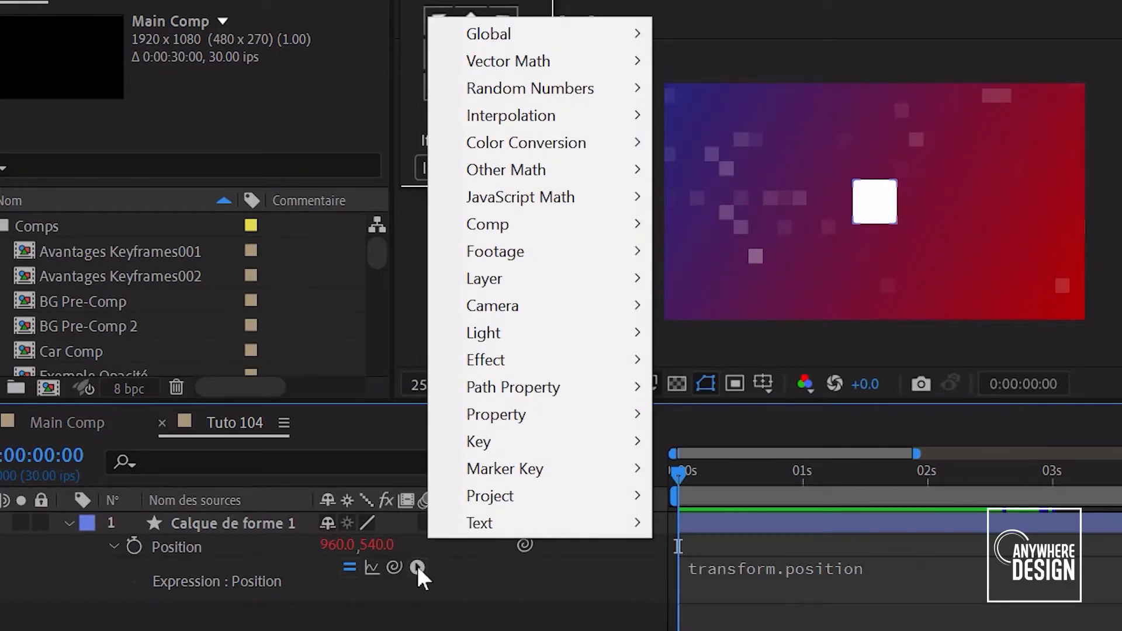
{"action": "mouse_move", "coordinate": [534, 423]}
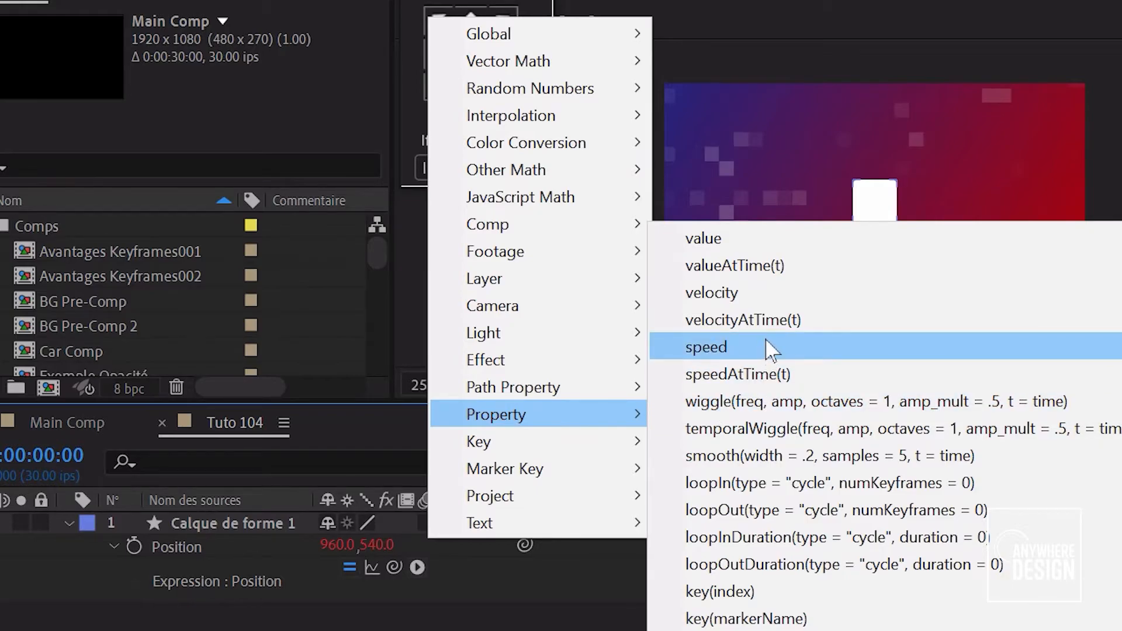
{"action": "left_click", "coordinate": [784, 403]}
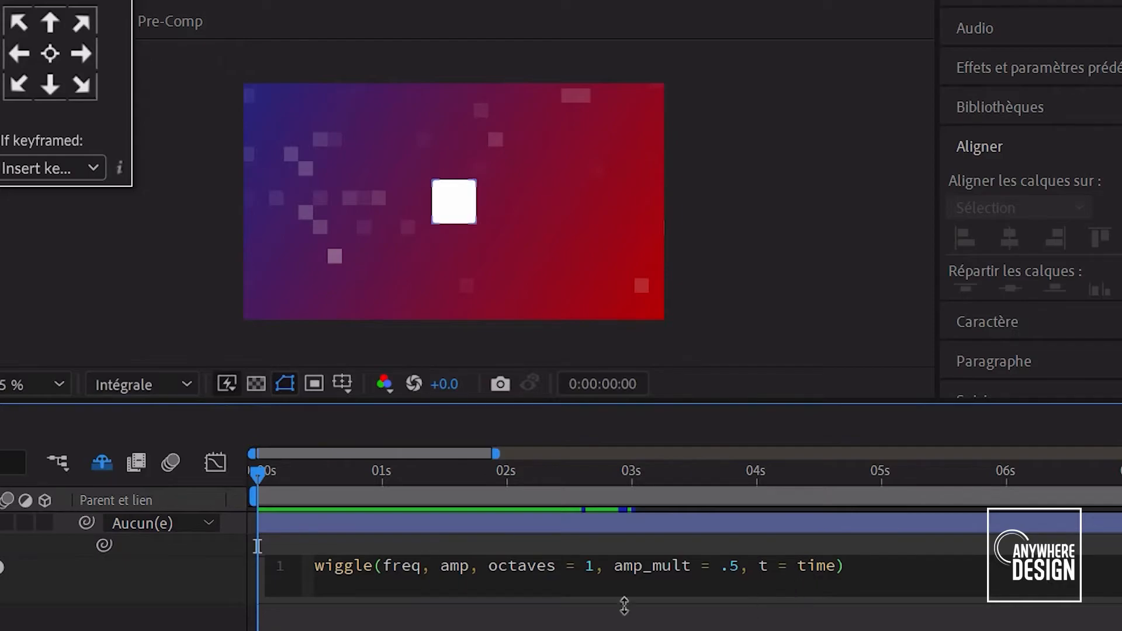
Replace the freq argument of the wiggle expression with 2
{"action": "left_click", "coordinate": [421, 569]}
{"action": "key", "text": "shift+Left"}
{"action": "key", "text": "shift+Left"}
{"action": "key", "text": "shift+Left"}
{"action": "key", "text": "shift+Left"}
{"action": "key", "text": "shift+Left"}
{"action": "key", "text": "shift+Right"}
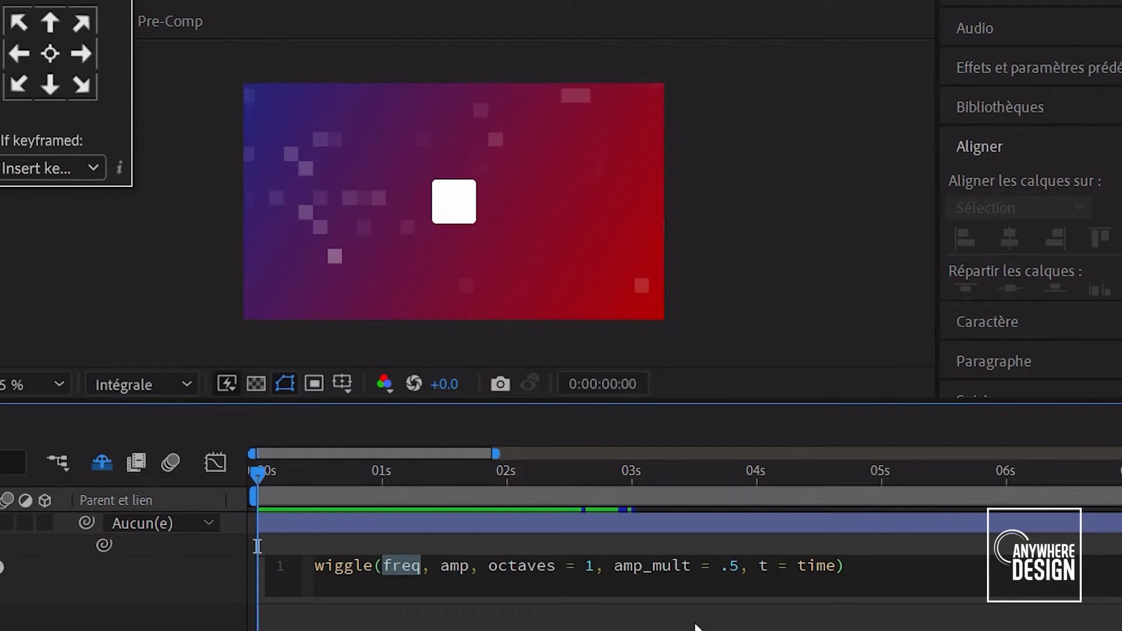
{"action": "type", "text": "2"}
Replace the amp argument of the wiggle expression with 20
{"action": "key", "text": "Right"}
{"action": "key", "text": "shift+Right"}
{"action": "key", "text": "shift+Right"}
{"action": "key", "text": "shift+Right"}
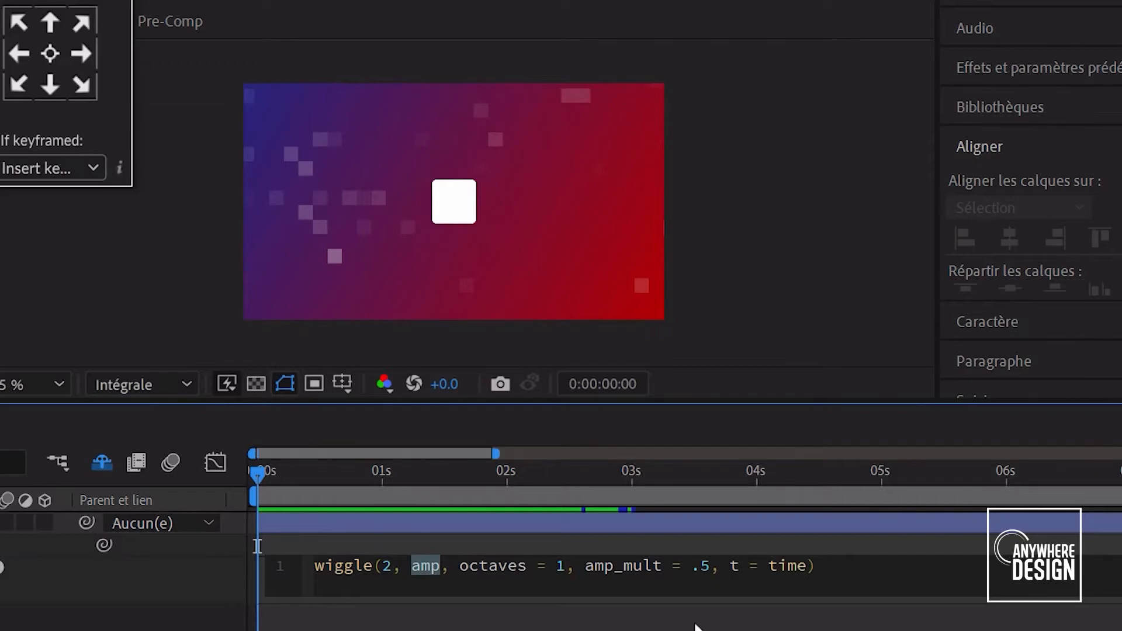
{"action": "type", "text": "20"}
Set the amp_mult argument of the wiggle expression to 1
{"action": "key", "text": "Right"}
{"action": "key", "text": "Right"}
{"action": "key", "text": "Right"}
{"action": "key", "text": "Right"}
{"action": "key", "text": "Right"}
{"action": "key", "text": "Right"}
{"action": "key", "text": "Right"}
{"action": "key", "text": "Right"}
{"action": "key", "text": "Right"}
{"action": "key", "text": "Right"}
{"action": "key", "text": "Right"}
{"action": "key", "text": "Right"}
{"action": "key", "text": "Right"}
{"action": "key", "text": "Right"}
{"action": "key", "text": "Right"}
{"action": "key", "text": "Right"}
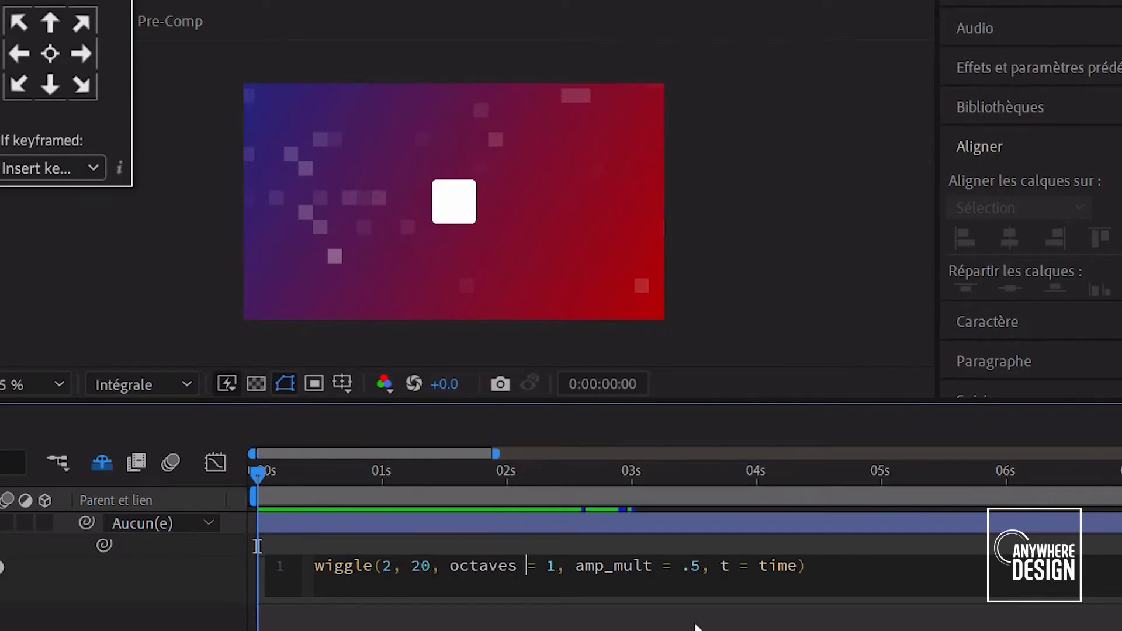
{"action": "key", "text": "Right"}
{"action": "key", "text": "Right"}
{"action": "key", "text": "Right"}
{"action": "key", "text": "Right"}
{"action": "key", "text": "Right"}
{"action": "key", "text": "Right"}
{"action": "key", "text": "Right"}
{"action": "key", "text": "Right"}
{"action": "key", "text": "Right"}
{"action": "key", "text": "Right"}
{"action": "key", "text": "shift+Right"}
{"action": "key", "text": "shift+Right"}
{"action": "type", "text": "1"}
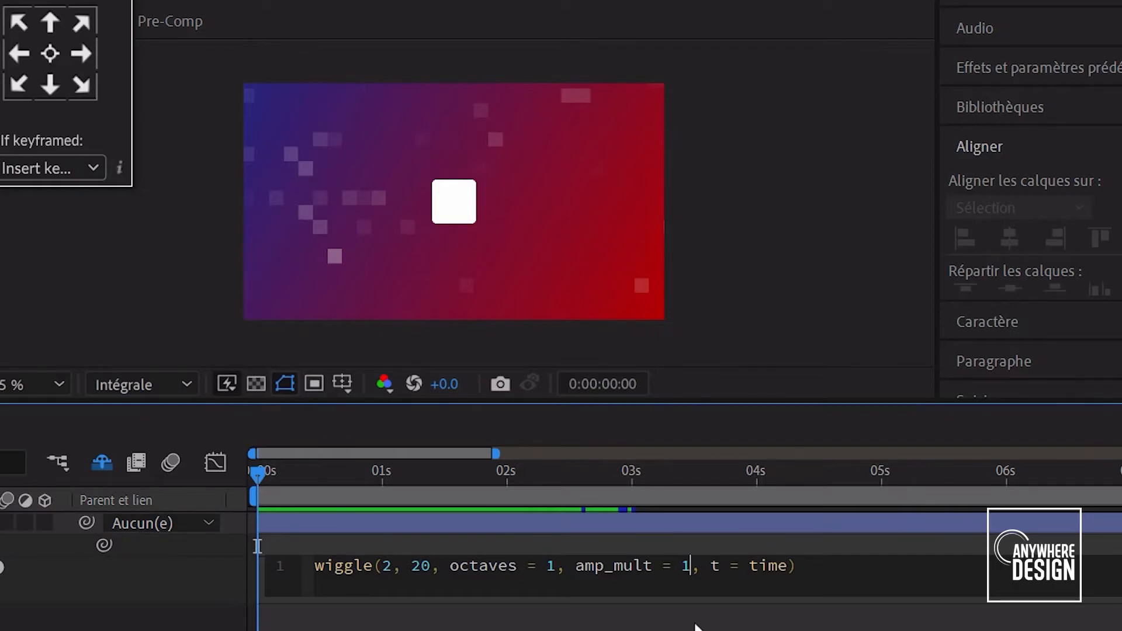
Apply the edited wiggle expression to Position and preview the square's motion
{"action": "key", "text": "Right"}
{"action": "key", "text": "Right"}
{"action": "key", "text": "Right"}
{"action": "key", "text": "Right"}
{"action": "key", "text": "Right"}
{"action": "key", "text": "Right"}
{"action": "key", "text": "Right"}
{"action": "key", "text": "Left"}
{"action": "left_click", "coordinate": [257, 546]}
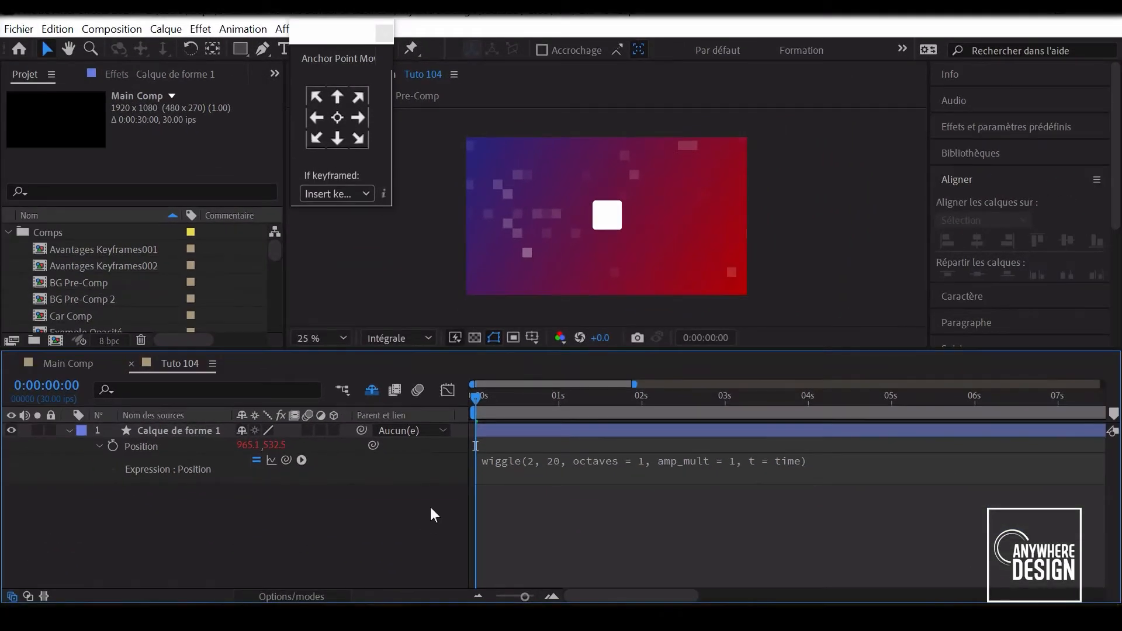
{"action": "key", "text": "space"}
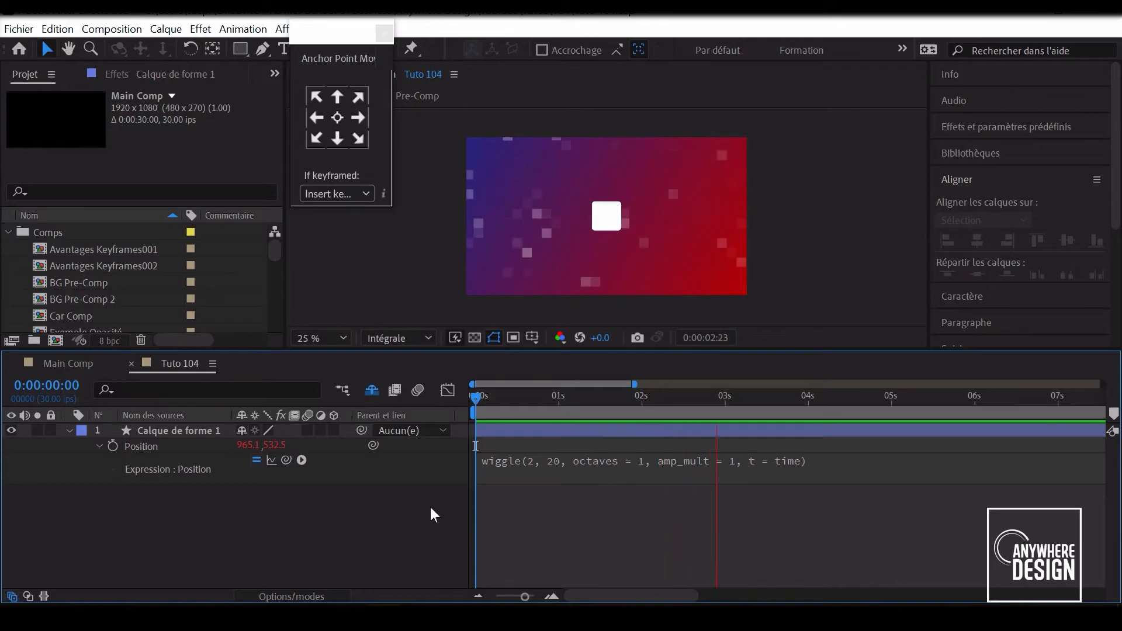
{"action": "key", "text": "space"}
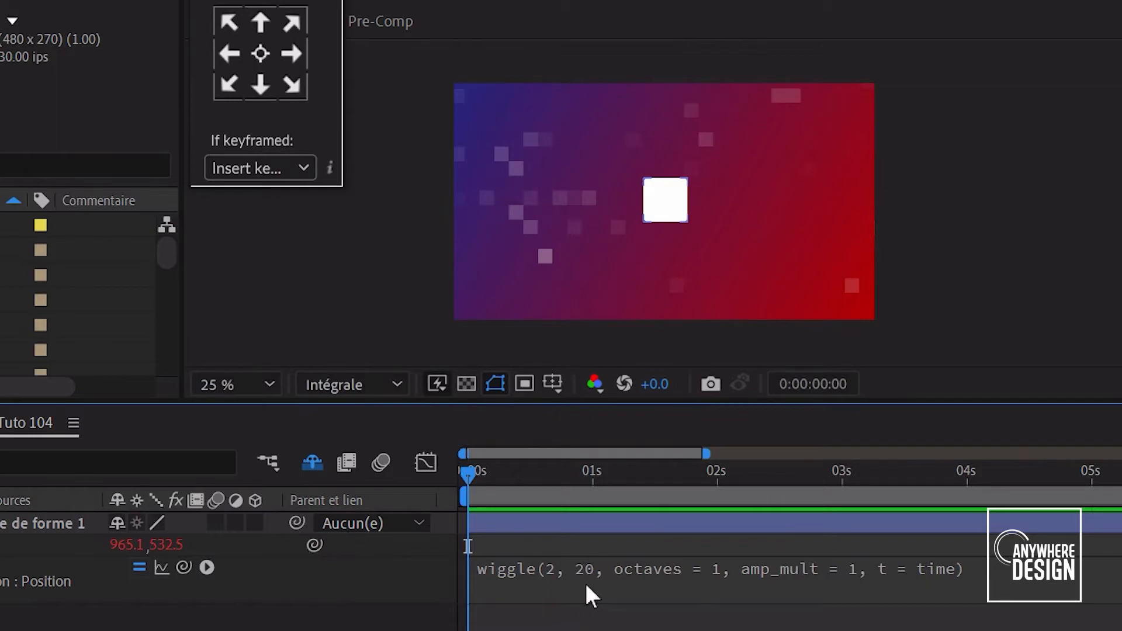
Delete the octaves, amp_mult and t arguments so that the Position expression reads wiggle(2, 20), and apply it
{"action": "left_click", "coordinate": [597, 571]}
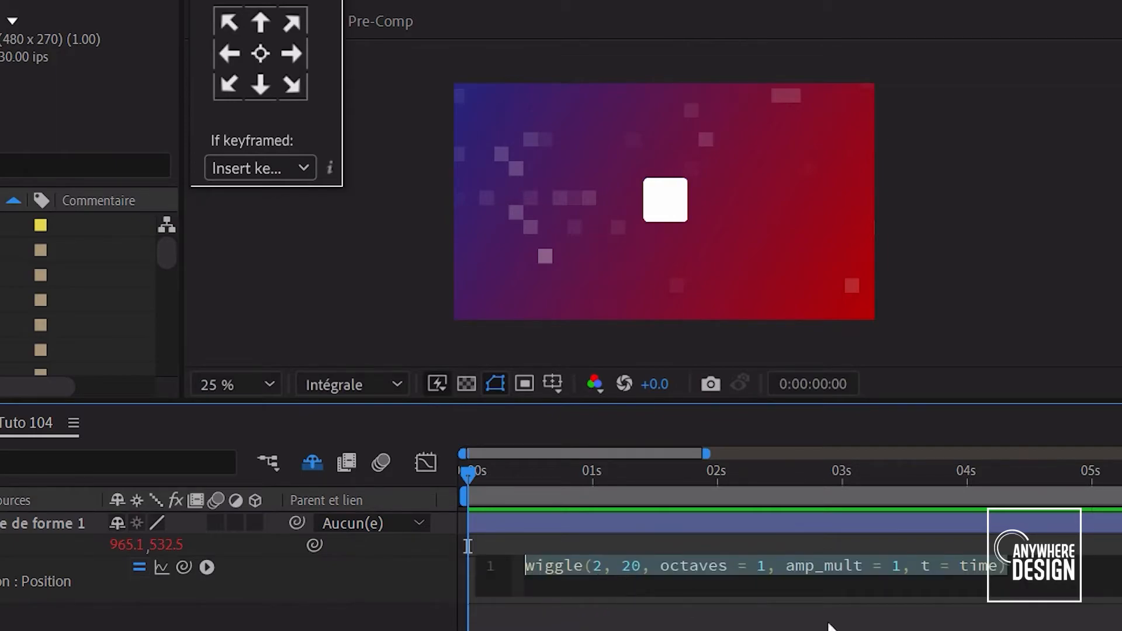
{"action": "left_click", "coordinate": [646, 566]}
{"action": "key", "text": "shift+Right"}
{"action": "key", "text": "shift+Right"}
{"action": "key", "text": "shift+Right"}
{"action": "key", "text": "shift+Right"}
{"action": "key", "text": "shift+Right"}
{"action": "key", "text": "shift+Right"}
{"action": "key", "text": "shift+Right"}
{"action": "key", "text": "shift+Right"}
{"action": "key", "text": "shift+Right"}
{"action": "key", "text": "shift+Right"}
{"action": "key", "text": "shift+Right"}
{"action": "key", "text": "shift+Right"}
{"action": "key", "text": "shift+Right"}
{"action": "key", "text": "shift+Right"}
{"action": "key", "text": "shift+Right"}
{"action": "key", "text": "shift+Right"}
{"action": "key", "text": "shift+Right"}
{"action": "key", "text": "shift+Right"}
{"action": "key", "text": "shift+Right"}
{"action": "key", "text": "shift+Right"}
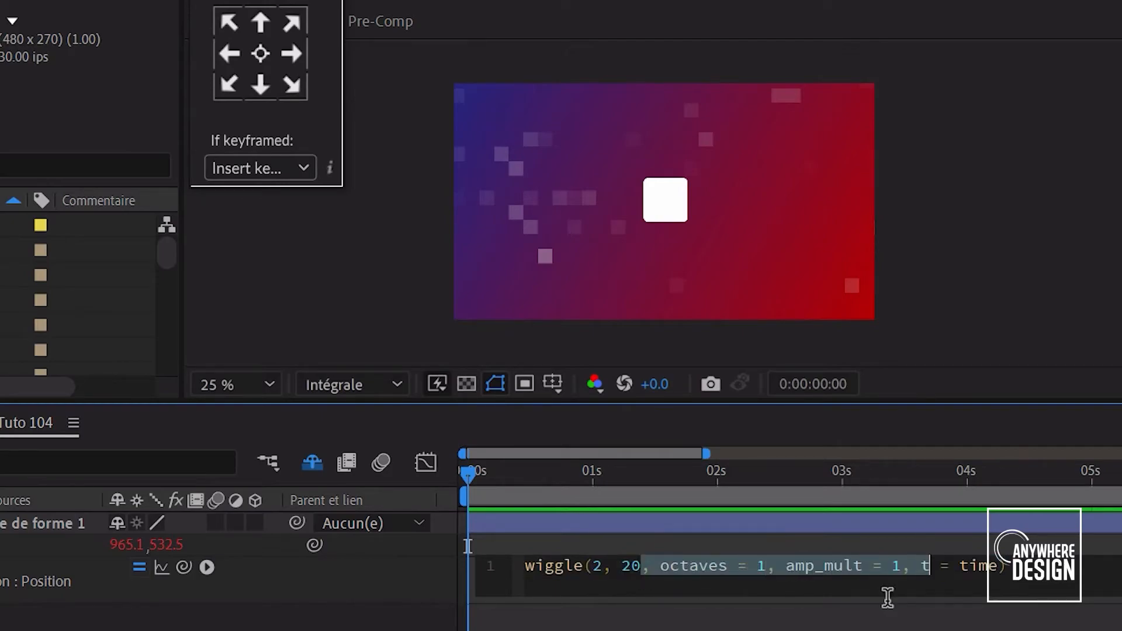
{"action": "key", "text": "shift+Right"}
{"action": "key", "text": "shift+Right"}
{"action": "key", "text": "shift+Right"}
{"action": "key", "text": "shift+Right"}
{"action": "key", "text": "shift+Right"}
{"action": "key", "text": "shift+Right"}
{"action": "key", "text": "shift+Right"}
{"action": "key", "text": "BackSpace"}
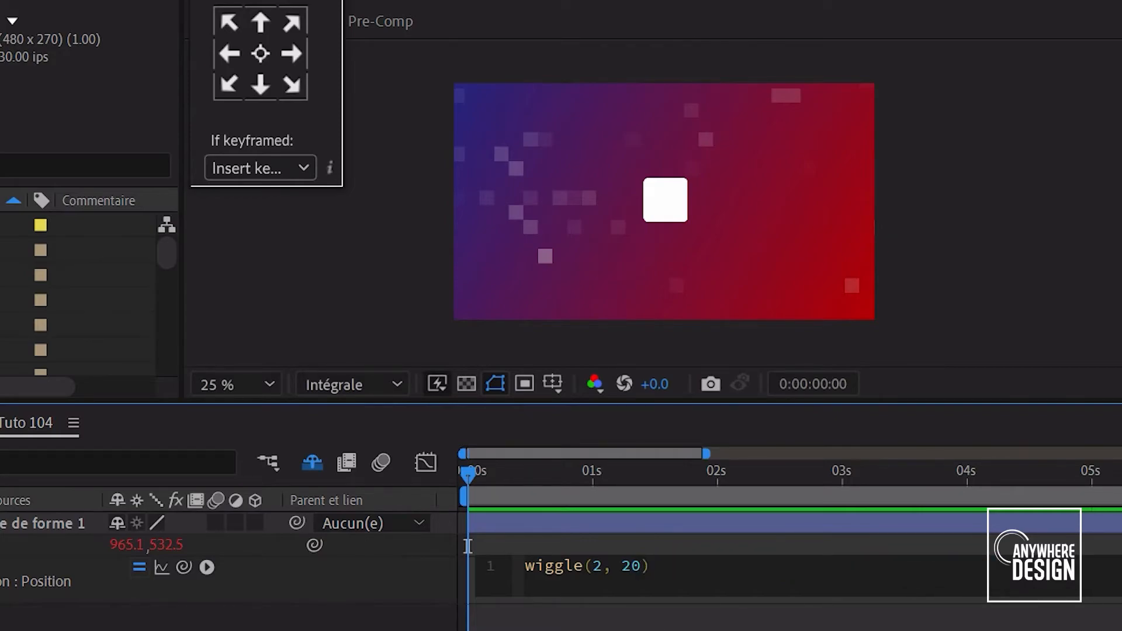
{"action": "left_click", "coordinate": [238, 610]}
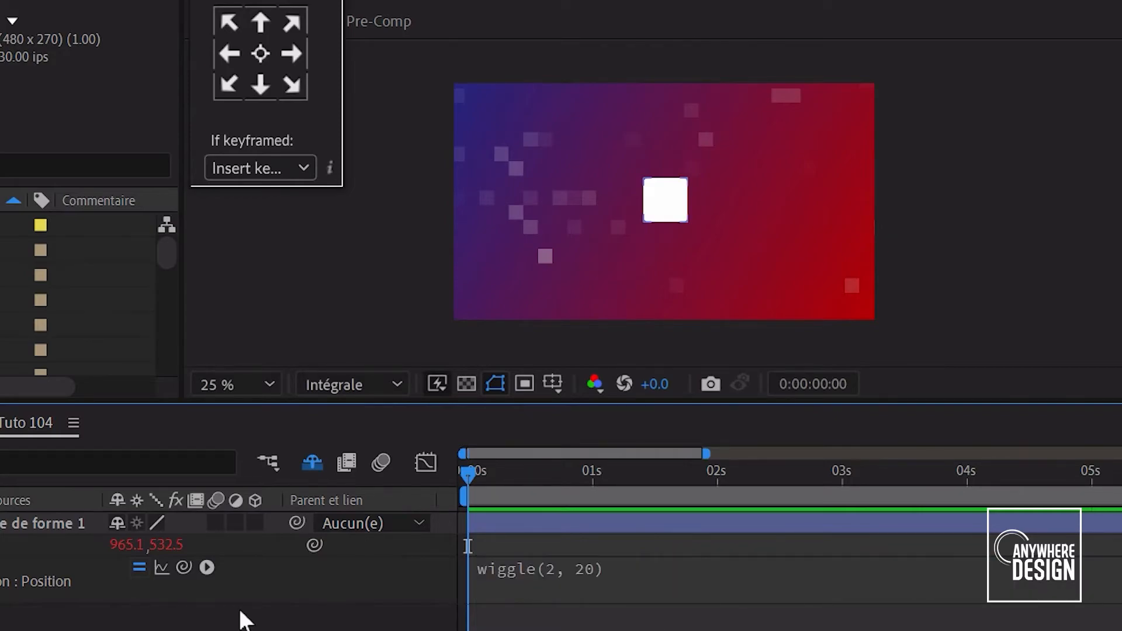
{"action": "left_click", "coordinate": [207, 568]}
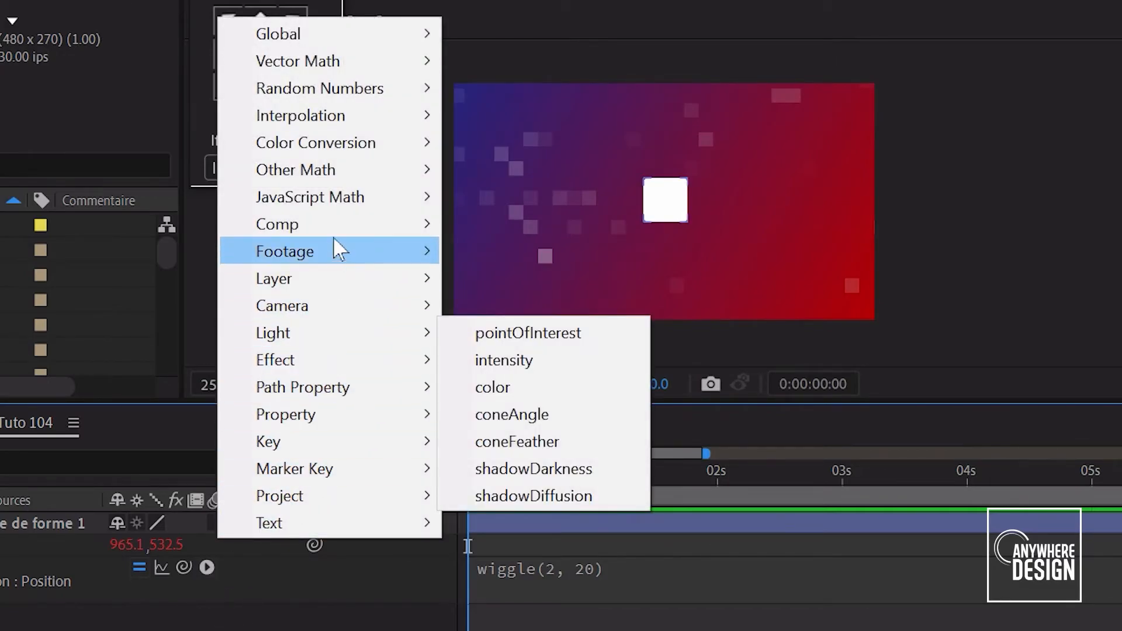
{"action": "mouse_move", "coordinate": [363, 261]}
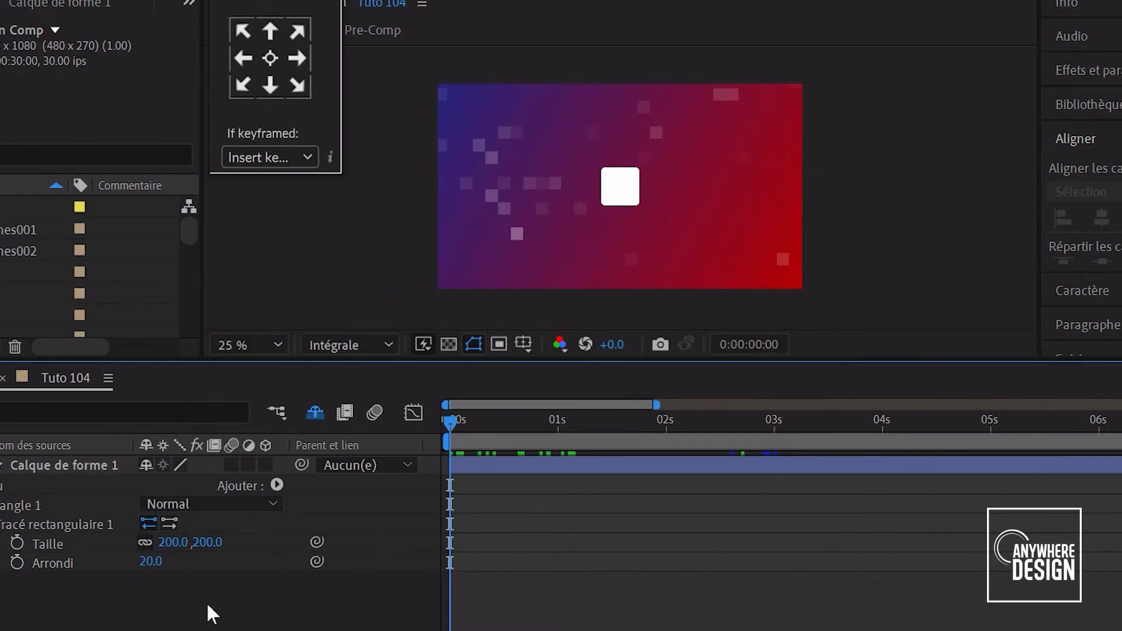
Set the rectangle path's linked Taille values to 300, 300 and deselect the layer
{"action": "left_click", "coordinate": [179, 543]}
{"action": "type", "text": "300"}
{"action": "key", "text": "Return"}
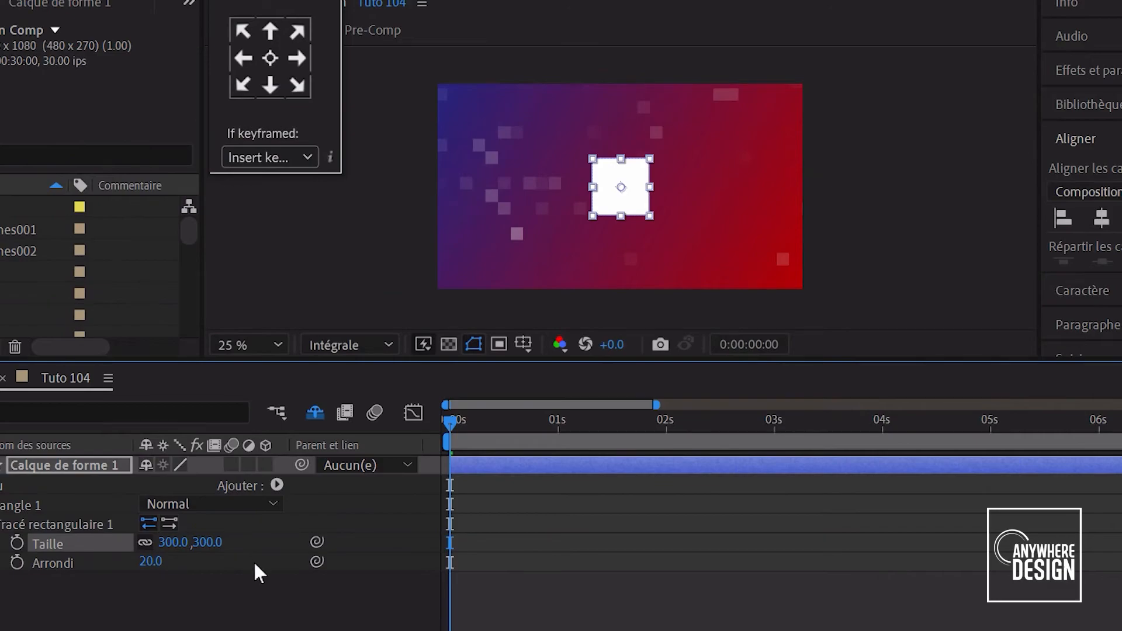
{"action": "left_click", "coordinate": [290, 588]}
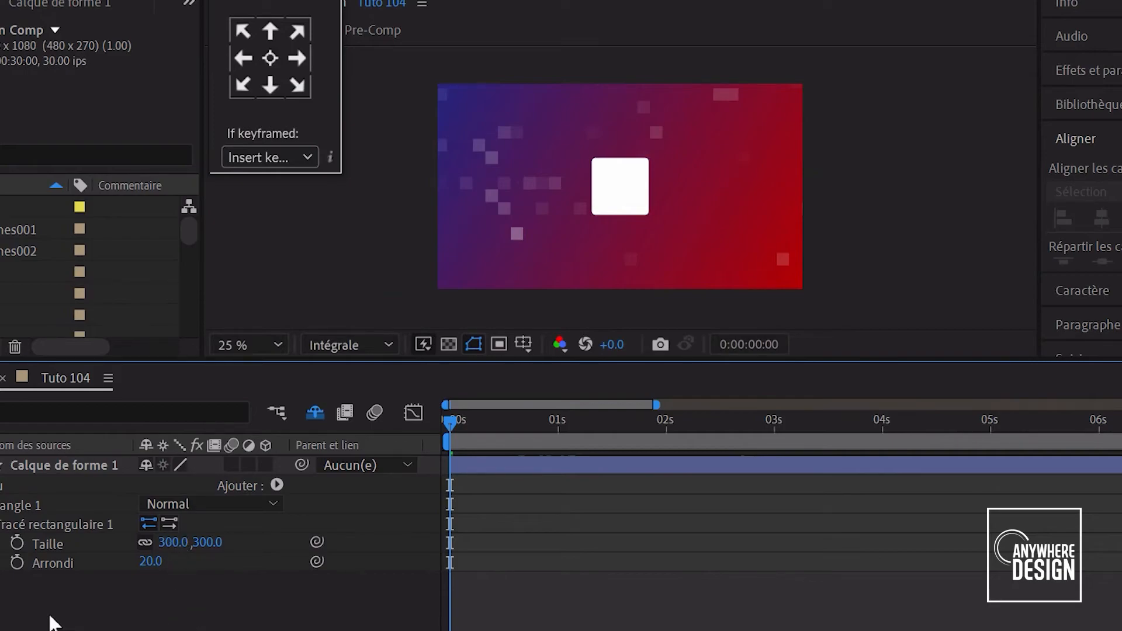
Add an expression to the rectangle's Arrondi that links it to the first Taille value divided by 10
{"action": "left_click", "coordinate": [17, 570], "text": "alt"}
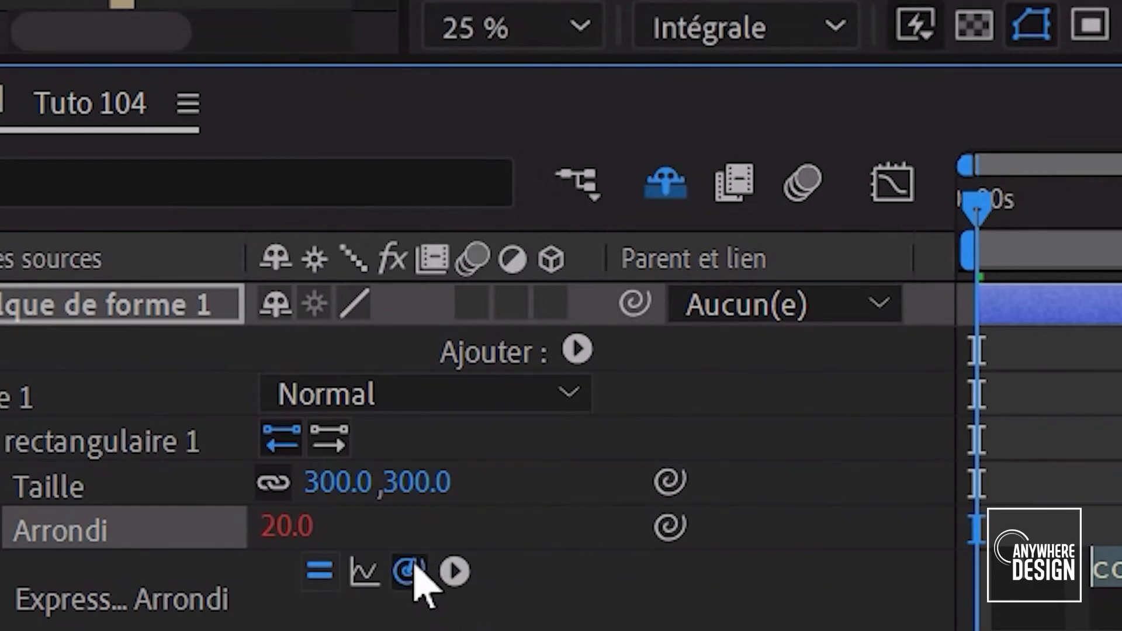
{"action": "left_click_drag", "start_coordinate": [409, 568], "coordinate": [345, 485]}
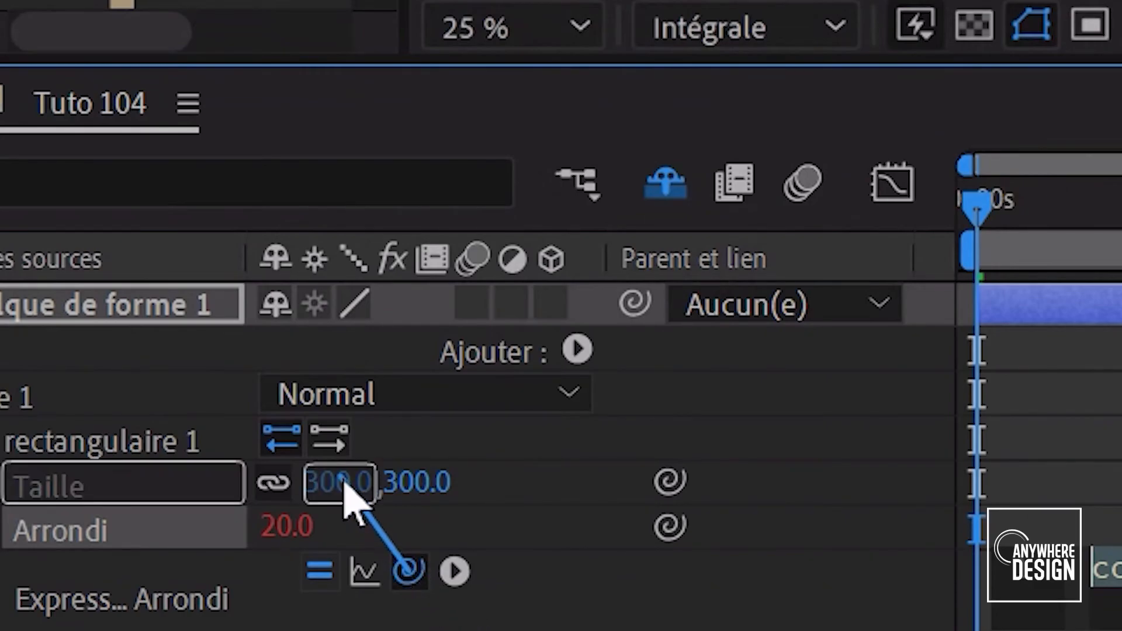
{"action": "left_click_drag", "start_coordinate": [344, 485], "coordinate": [368, 488]}
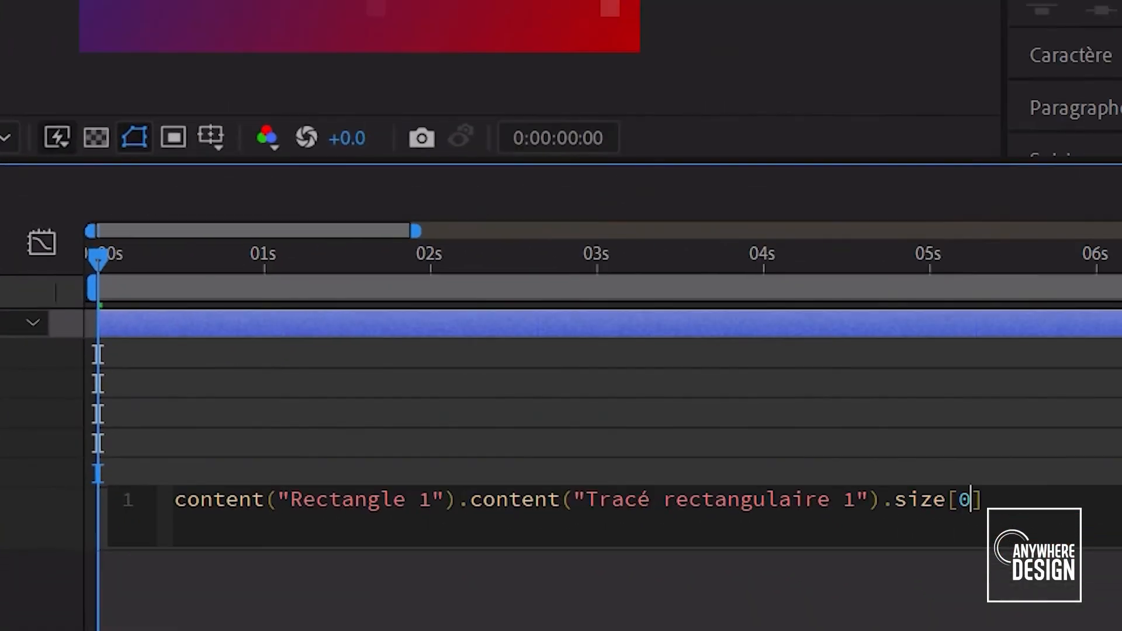
{"action": "key", "text": "End"}
{"action": "type", "text": "/10"}
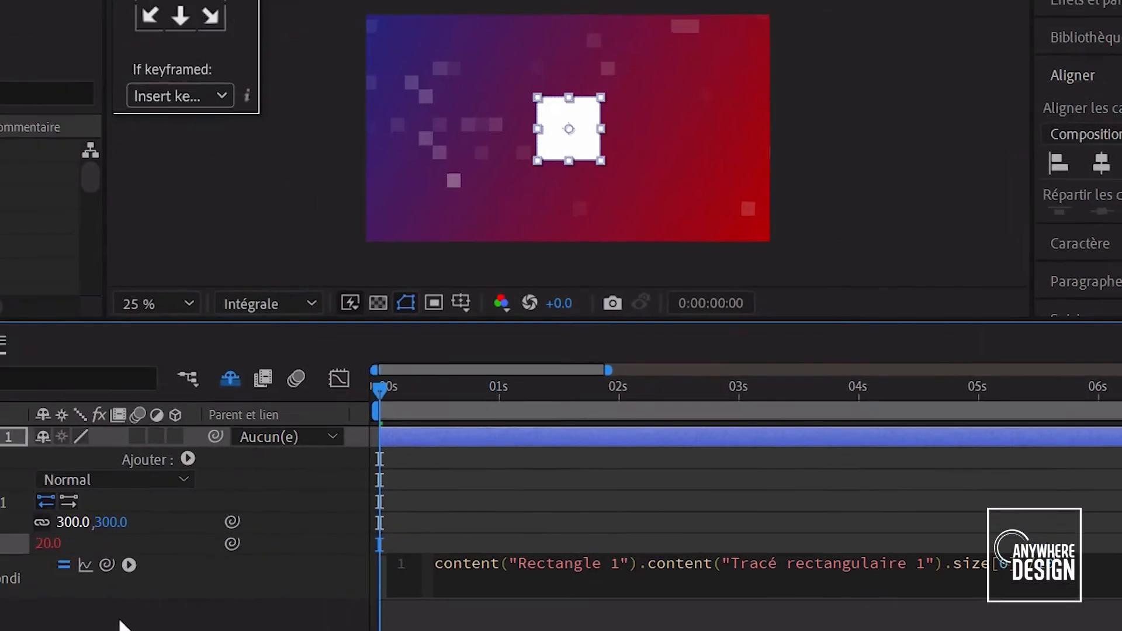
{"action": "left_click", "coordinate": [120, 623]}
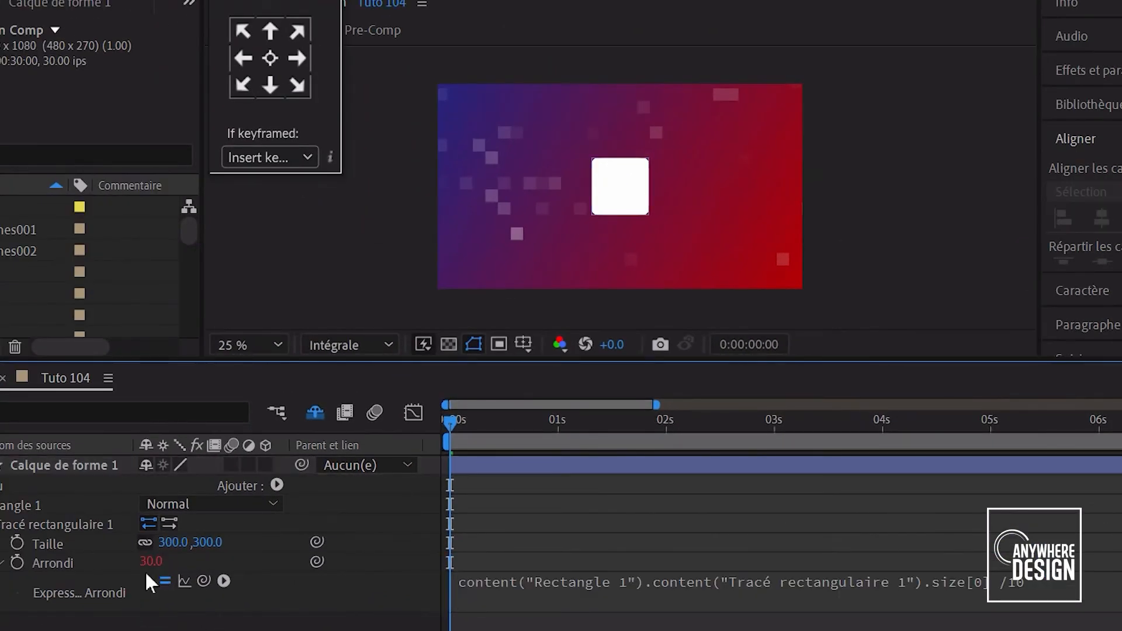
Increase the rectangle path's linked Taille values to 410 to test the expression-driven corner rounding
{"action": "left_click", "coordinate": [173, 546]}
{"action": "type", "text": "360"}
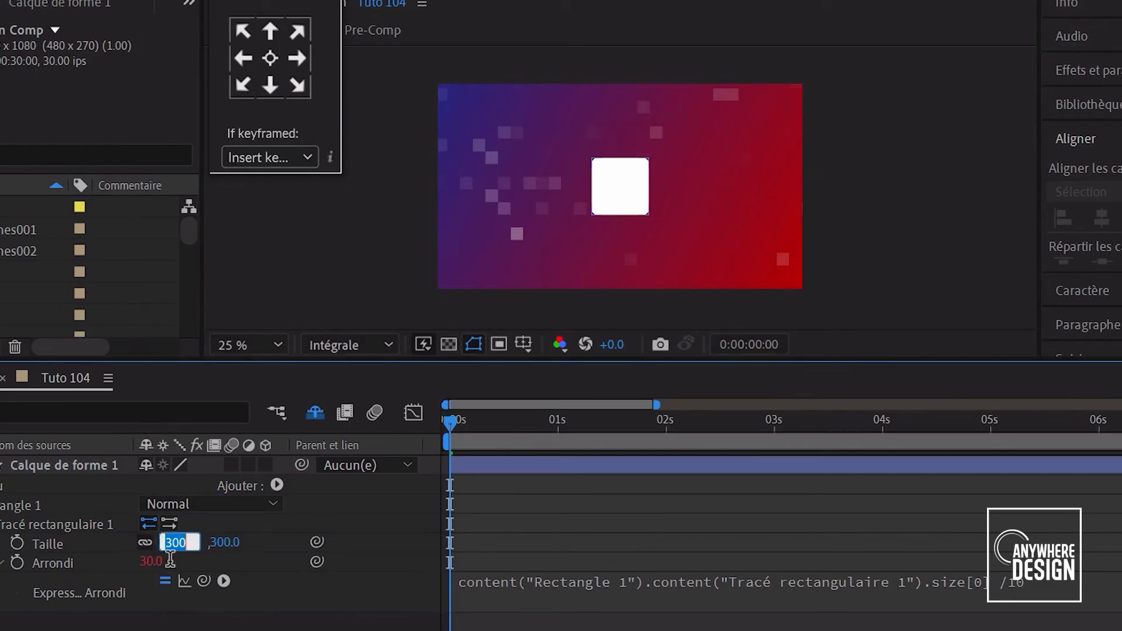
{"action": "key", "text": "Return"}
{"action": "type", "text": "450"}
{"action": "key", "text": "Return"}
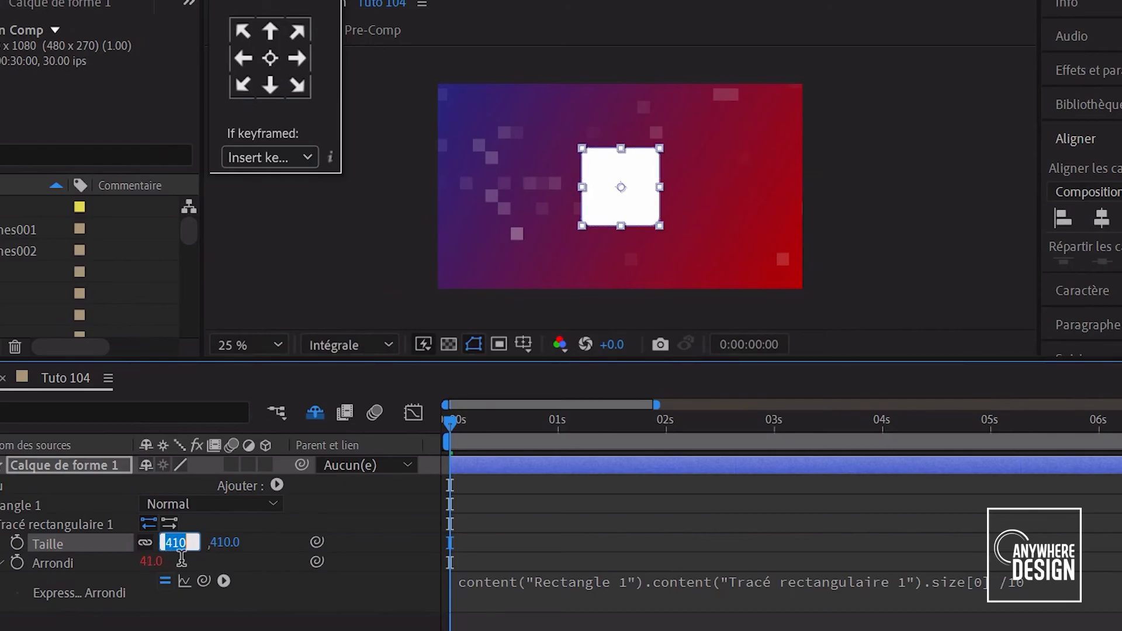